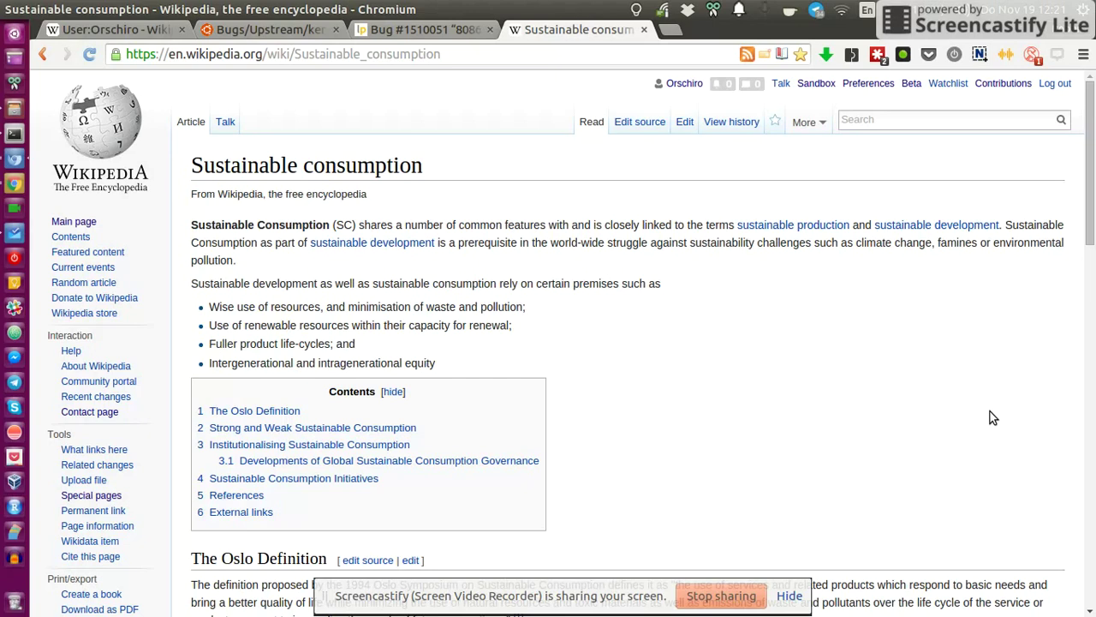
# - Switch from Chromium to Gmail to view the 'Sustainable Consumption on Wikipedia' email
pyautogui.click(14, 232)
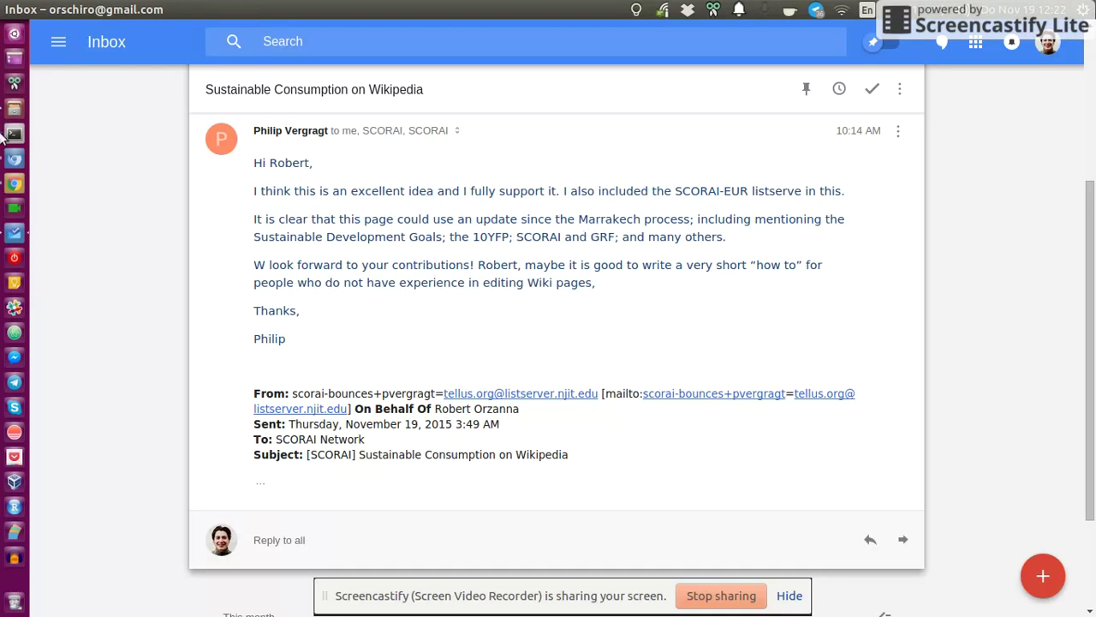
# - After reading the supportive reply, go back to the Sustainable consumption article in Chromium
pyautogui.click(14, 158)
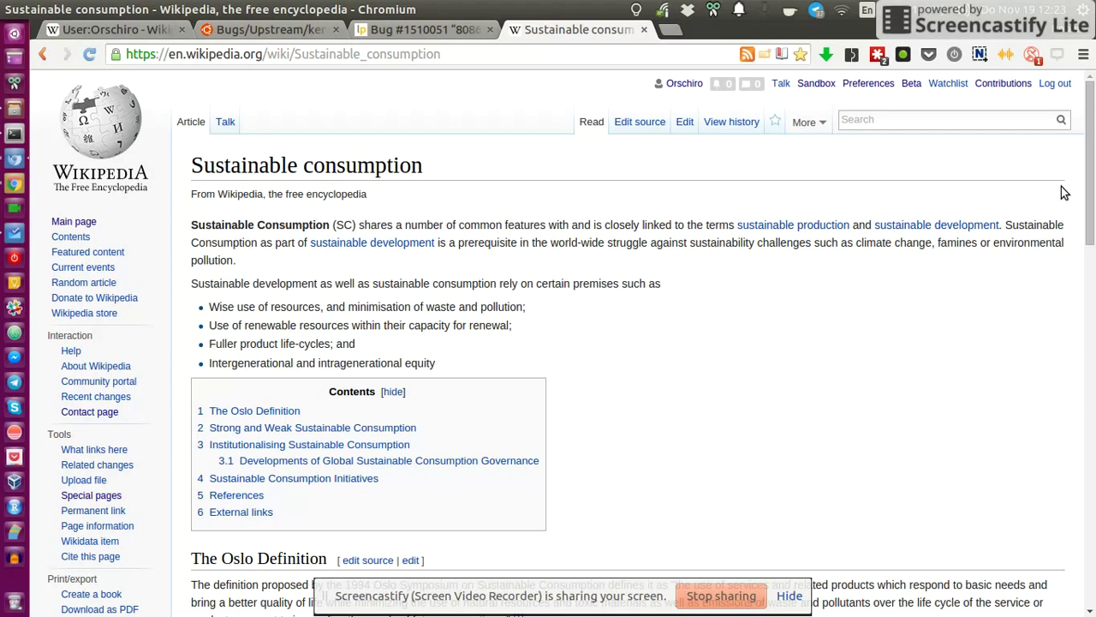
pyautogui.hotkey('ctrl', 'shift', 'n')
# - In the incognito window on en.wikipedia.org, log out, look through Create account, then go to Log in
pyautogui.write('en.')
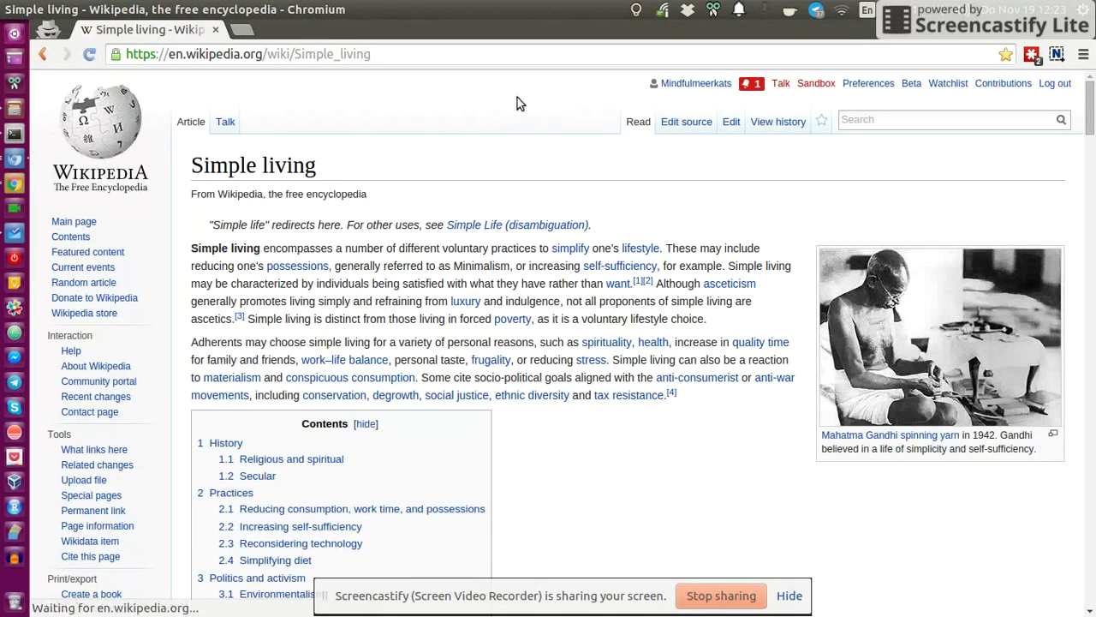
pyautogui.click(1056, 85)
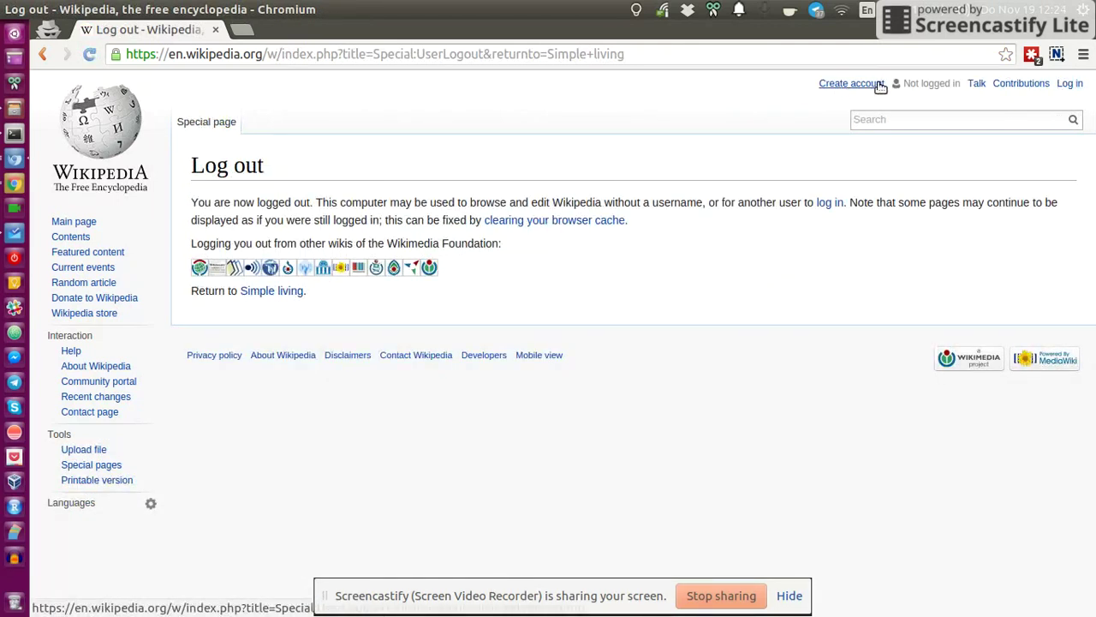
pyautogui.click(840, 86)
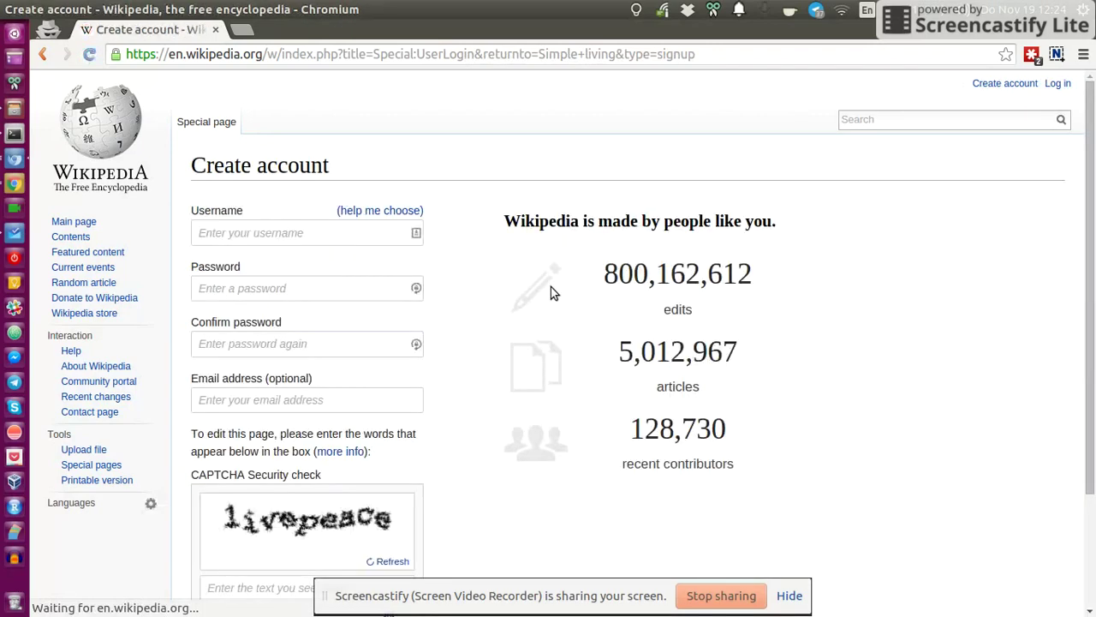
pyautogui.click(256, 232)
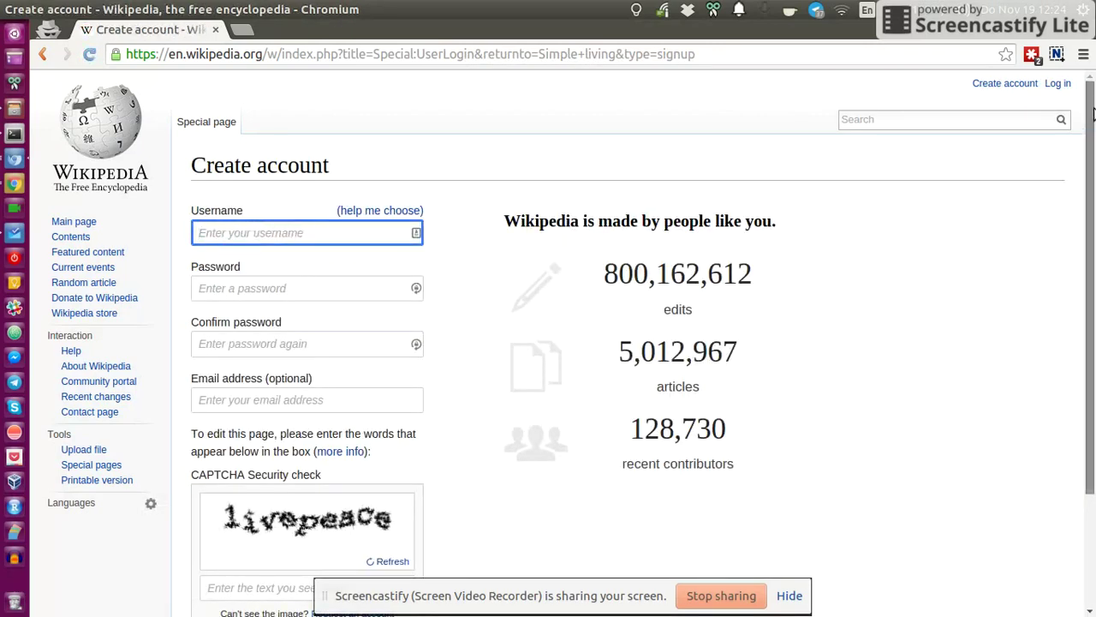
pyautogui.scroll(-1, 248, 145)
pyautogui.scroll(-2, 302, 228)
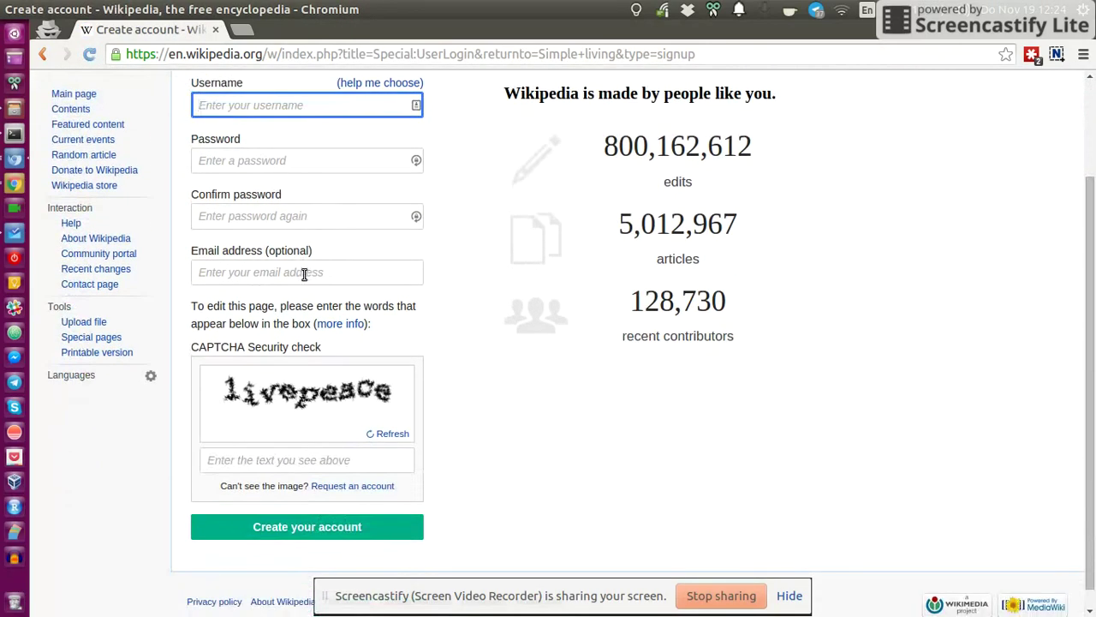
pyautogui.click(235, 274)
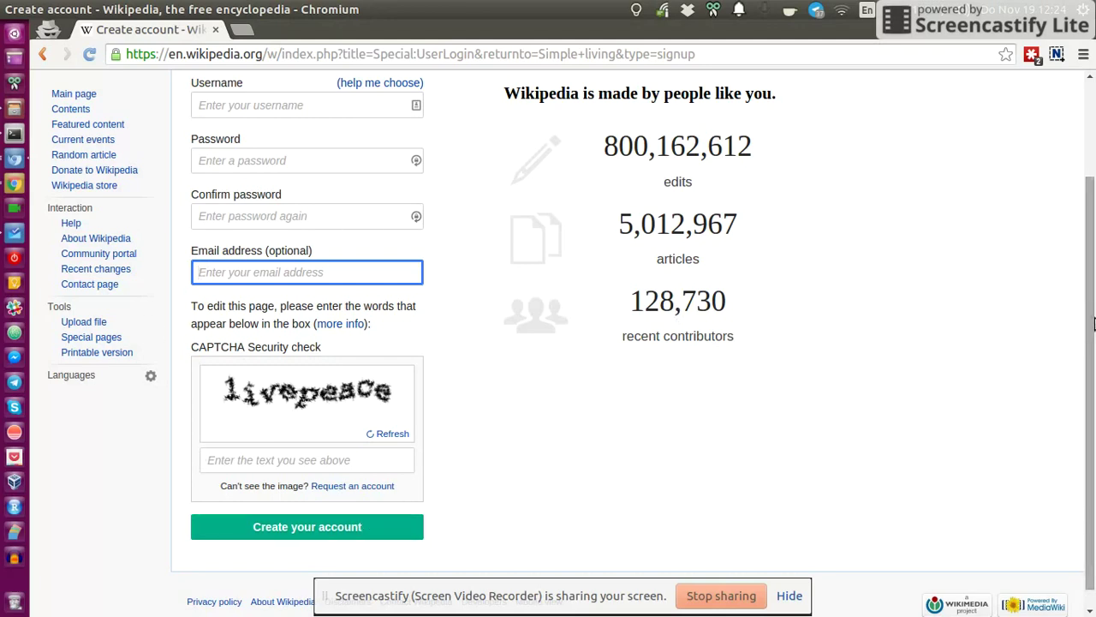
pyautogui.scroll(3, 167, 84)
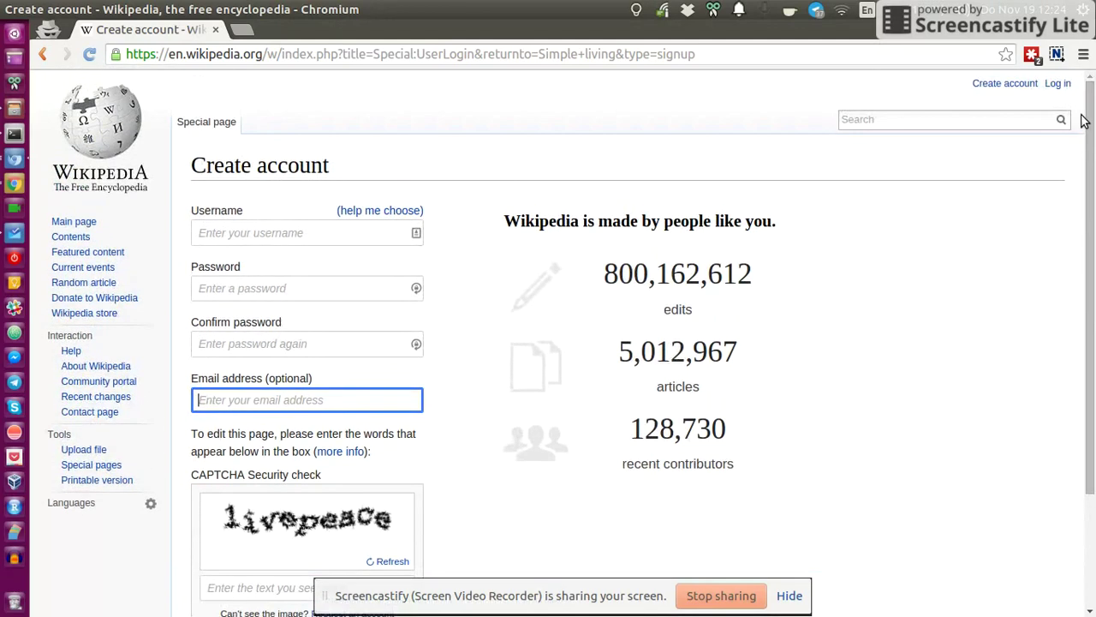
pyautogui.click(1059, 83)
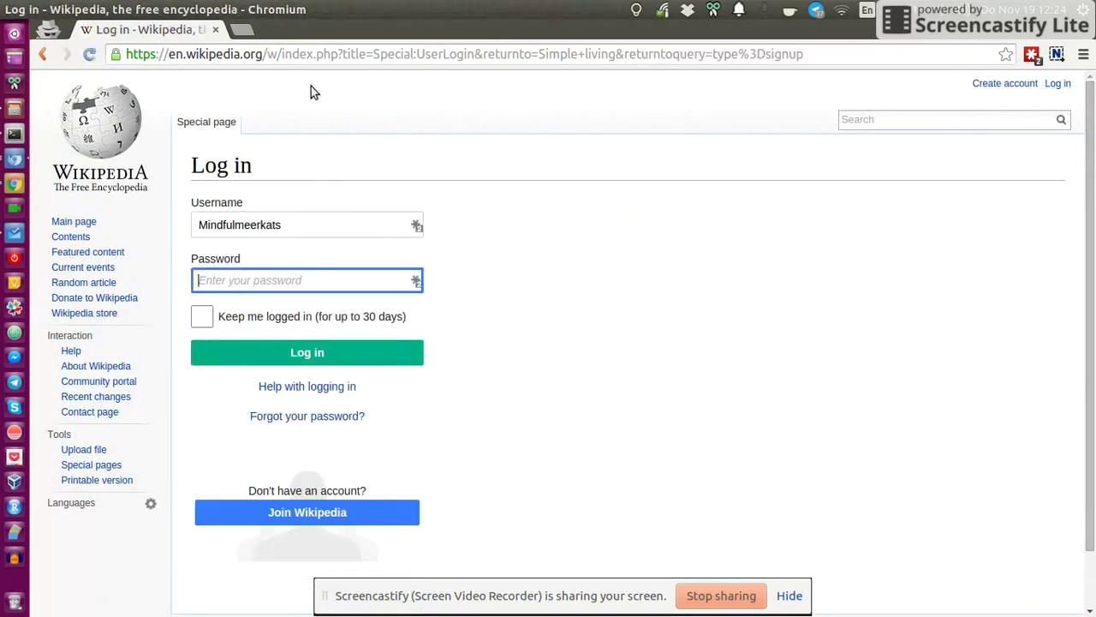
# - Try the login username and password fields, then close the private window to return to the article
pyautogui.click(243, 224)
pyautogui.click(197, 284)
pyautogui.click(215, 30)
pyautogui.scroll(-3, 762, 282)
pyautogui.scroll(3, 780, 343)
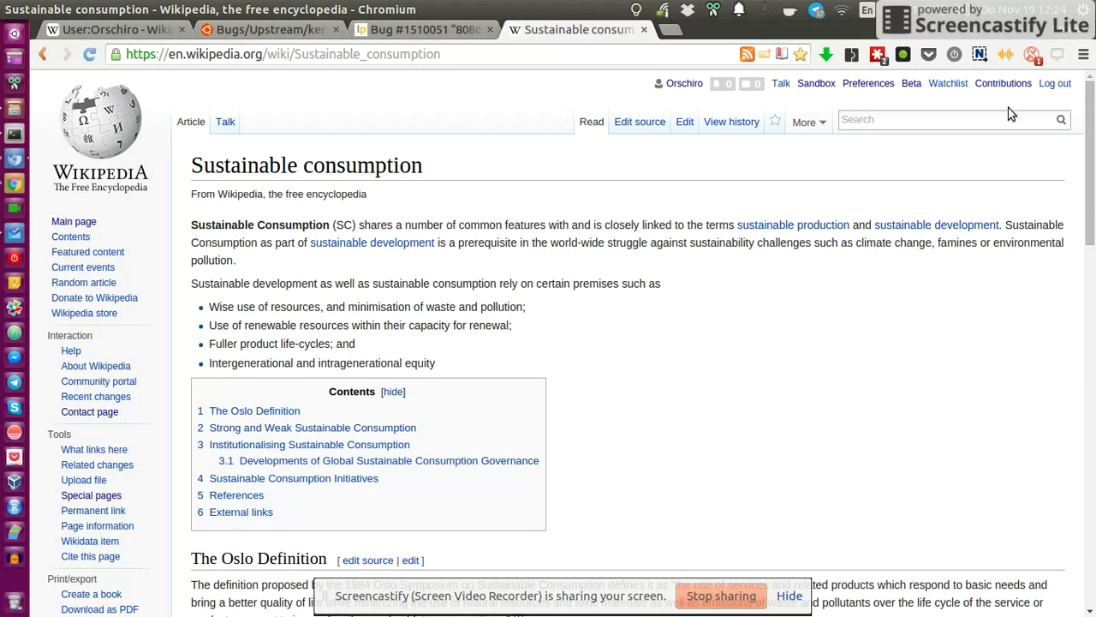
pyautogui.moveTo(798, 123)
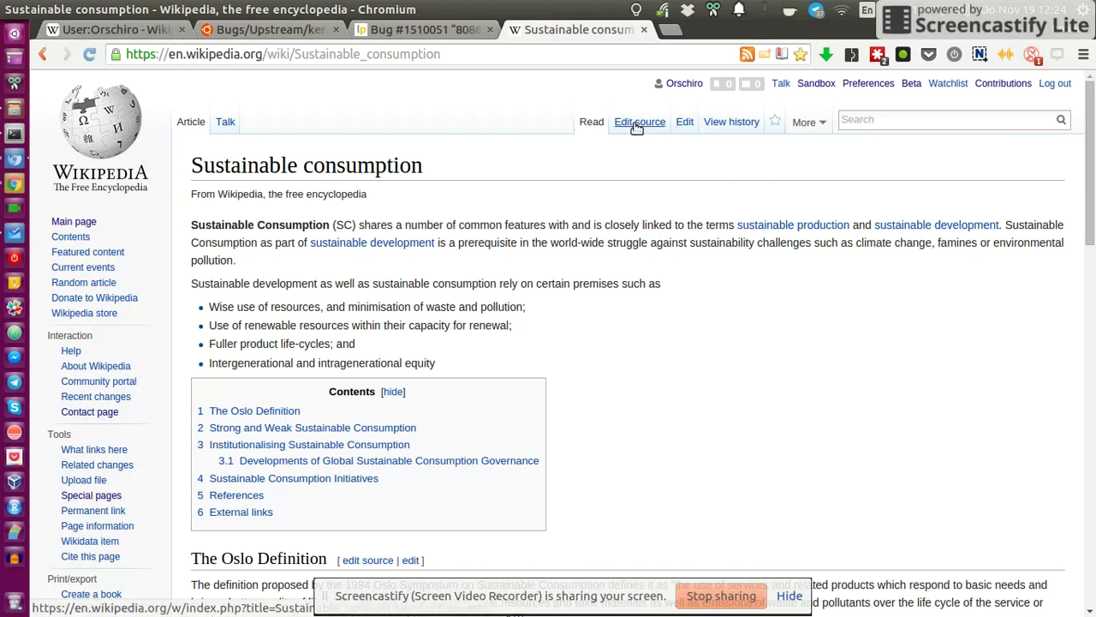
# - Open the Sustainable consumption wikitext in the source editor and find The Oslo Definition heading
pyautogui.click(634, 129)
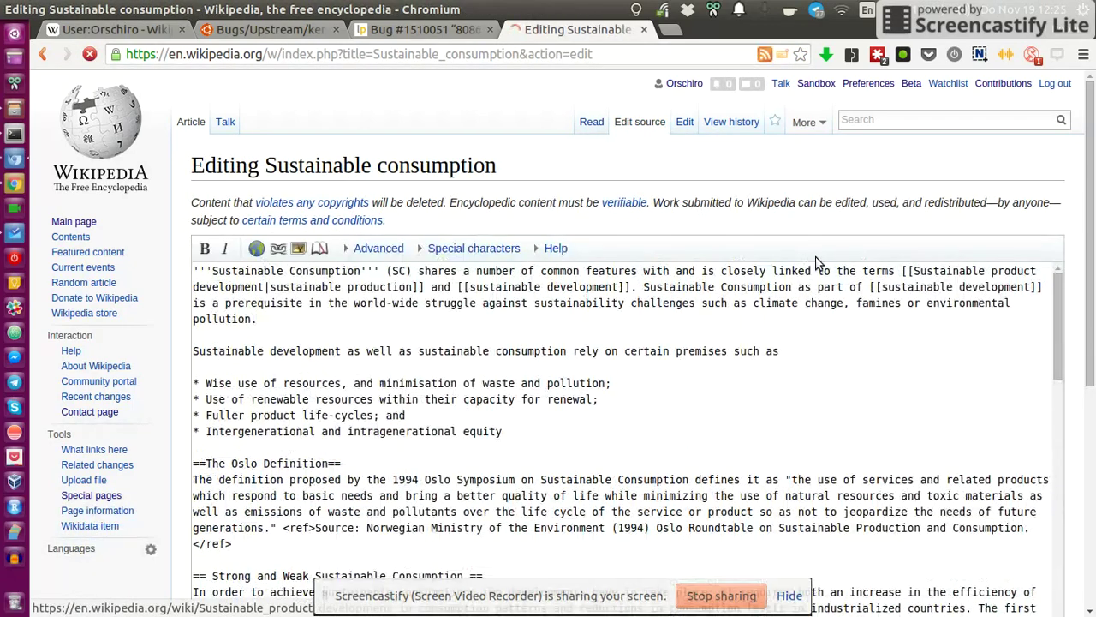
pyautogui.moveTo(1093, 169); pyautogui.dragTo(1094, 245)
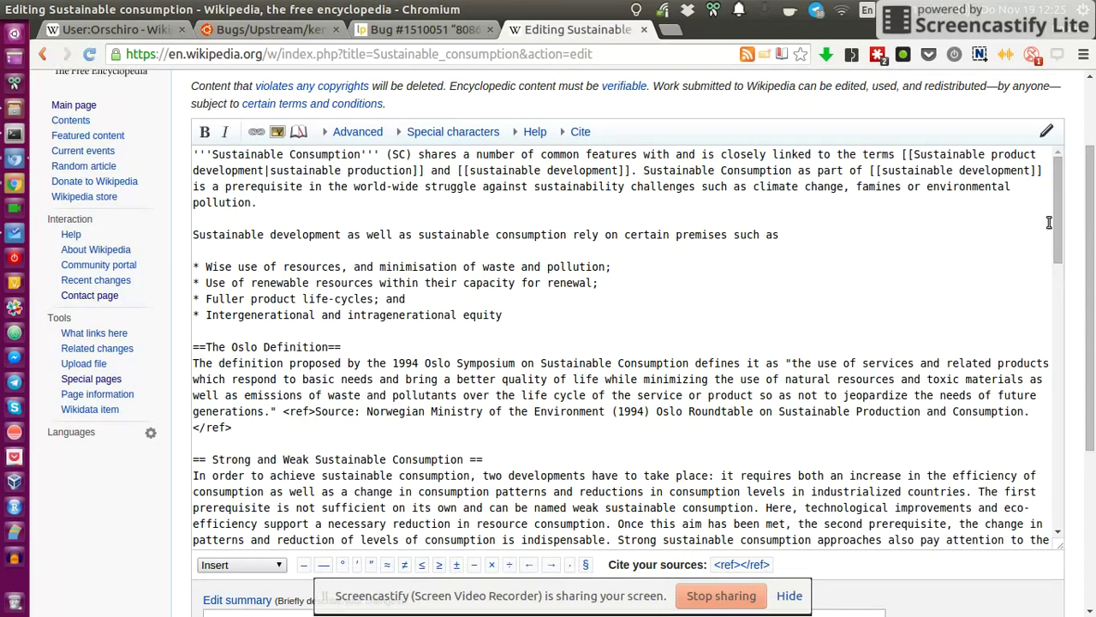
pyautogui.scroll(-2, 490, 297)
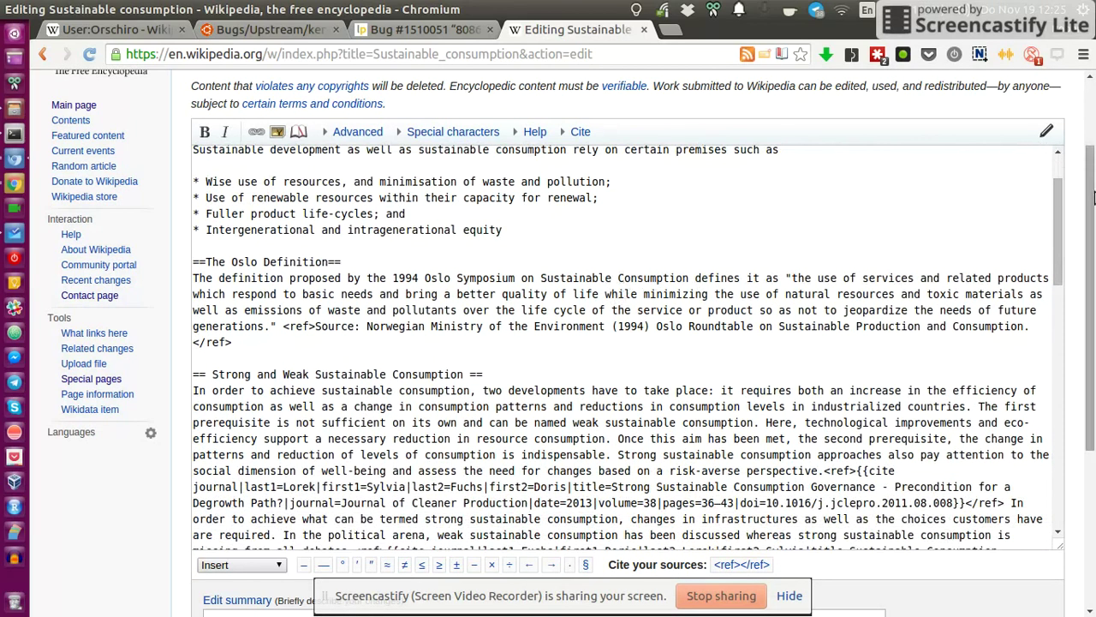
pyautogui.scroll(2, 1051, 179)
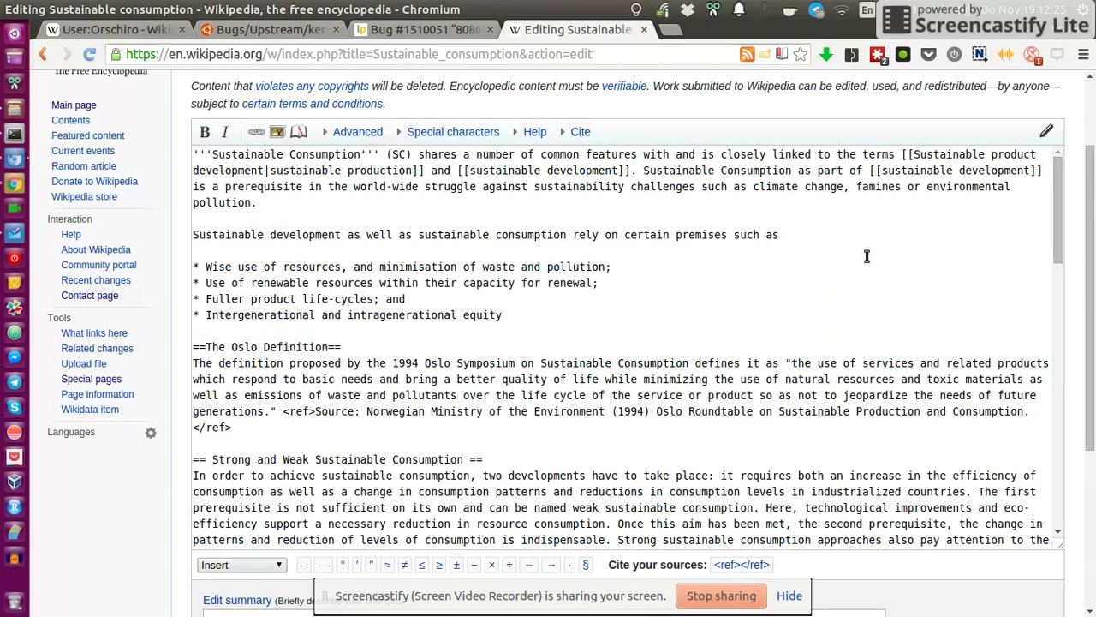
pyautogui.scroll(-1, 822, 281)
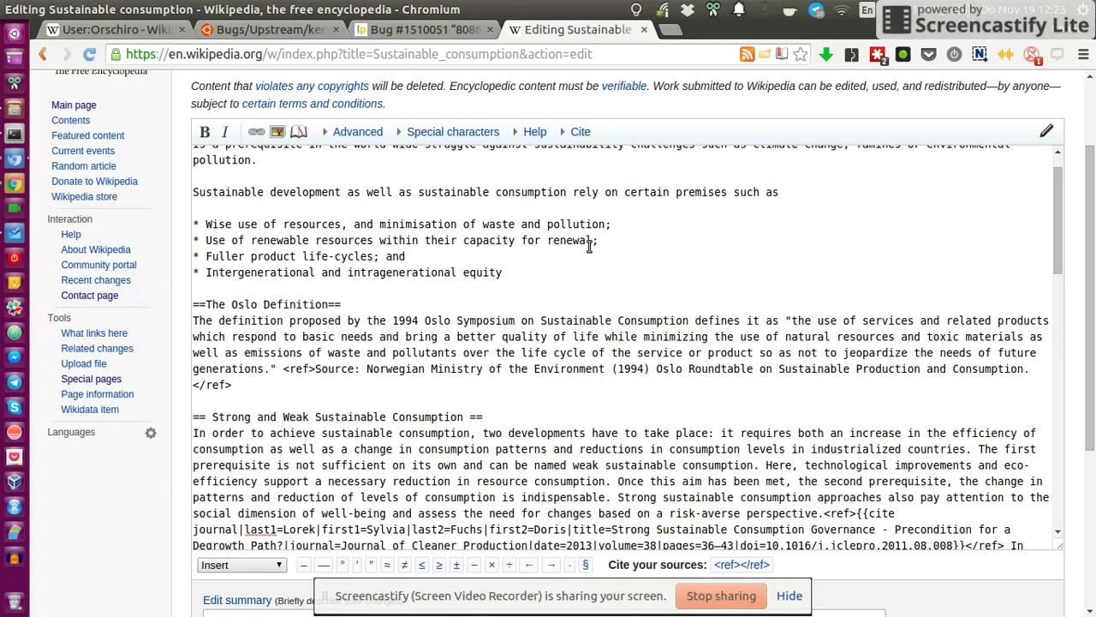
# - Insert an 'Another heaidng' line above ==The Oslo Definition== and show the preview
pyautogui.press('Return')
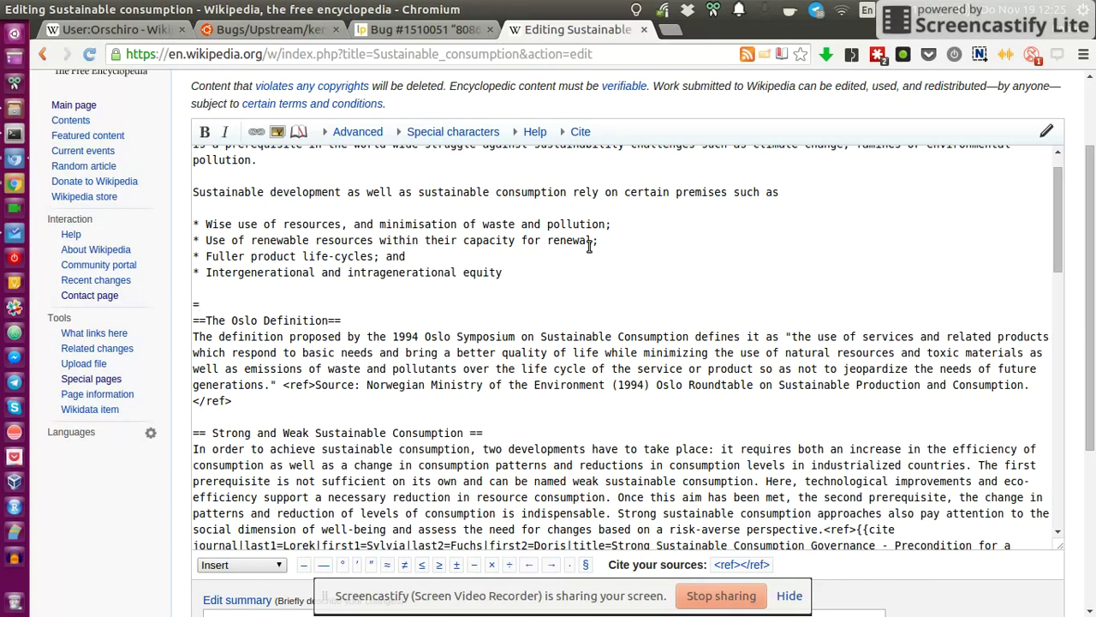
pyautogui.write('Anothe')
pyautogui.write('r heaidng')
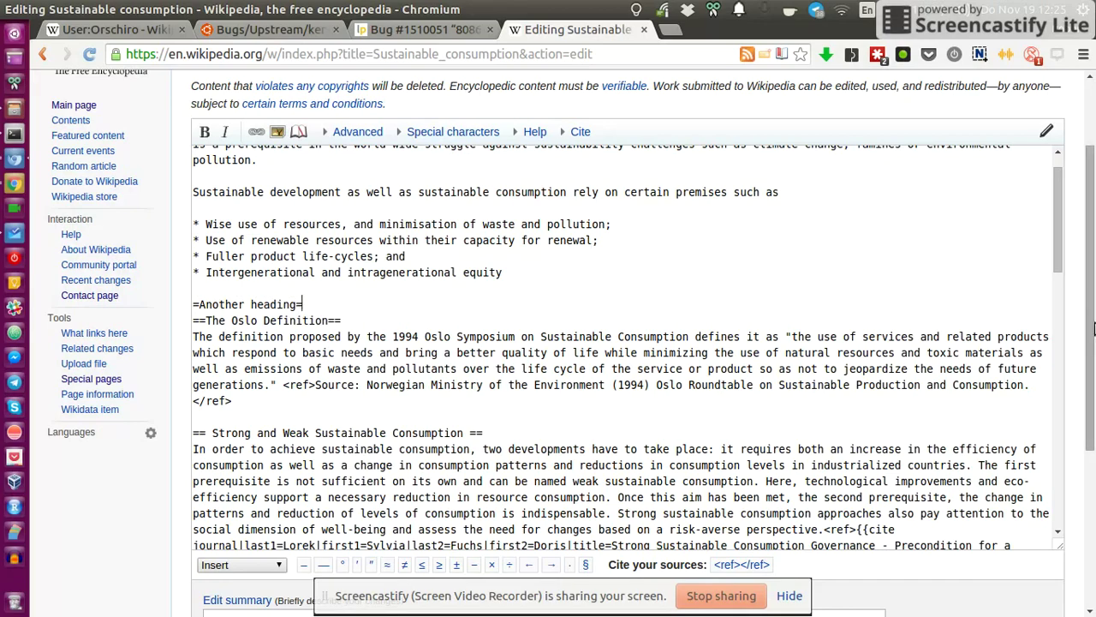
pyautogui.scroll(-5, 624, 309)
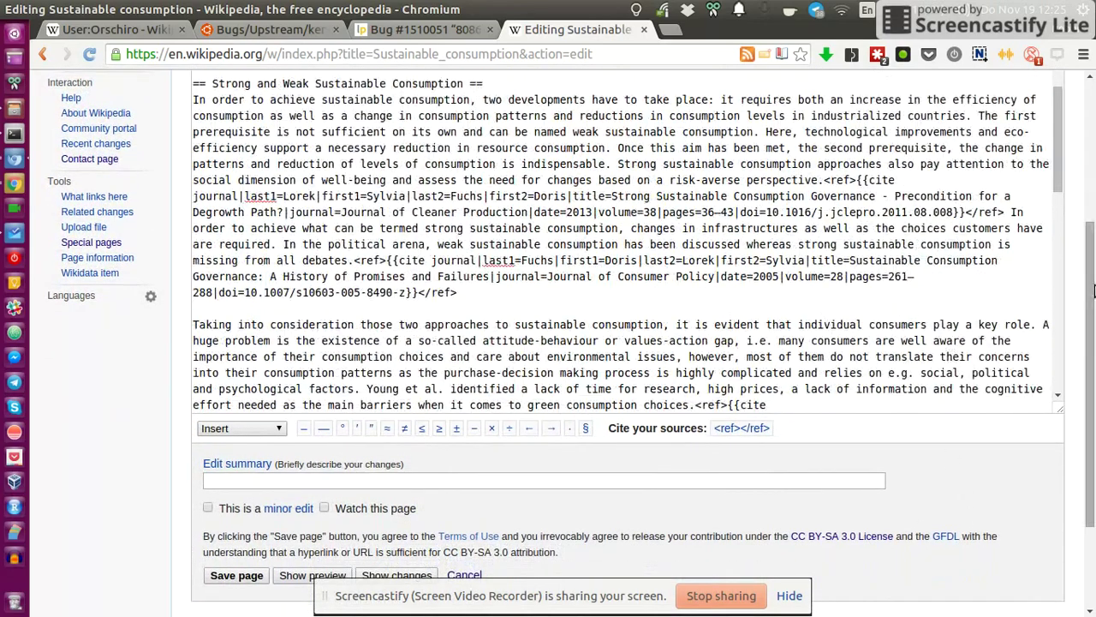
pyautogui.scroll(-2, 1091, 292)
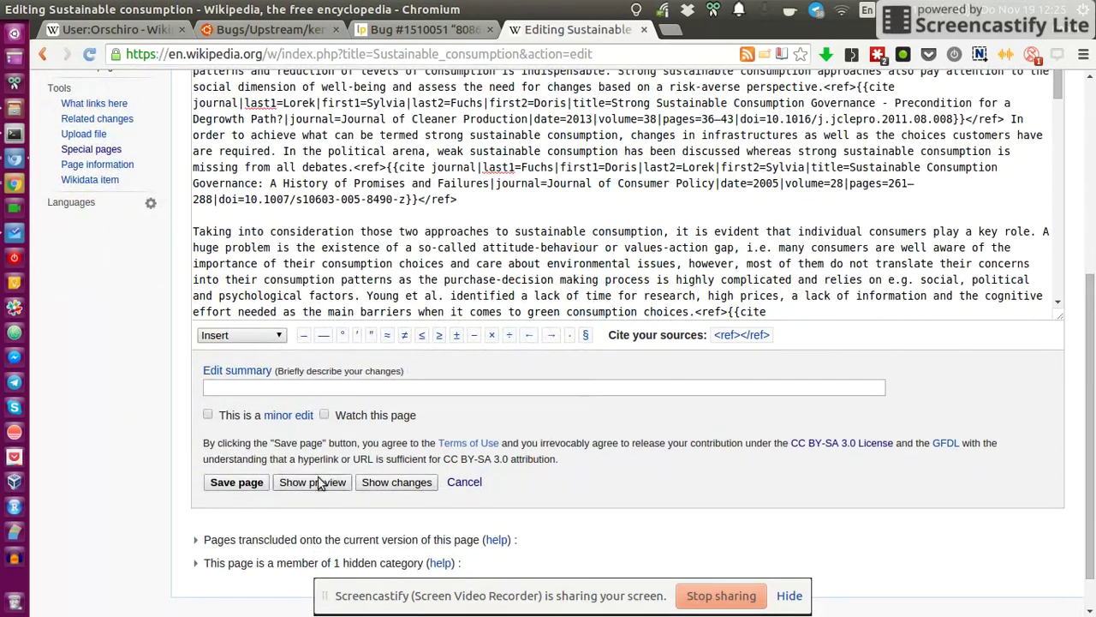
pyautogui.click(291, 482)
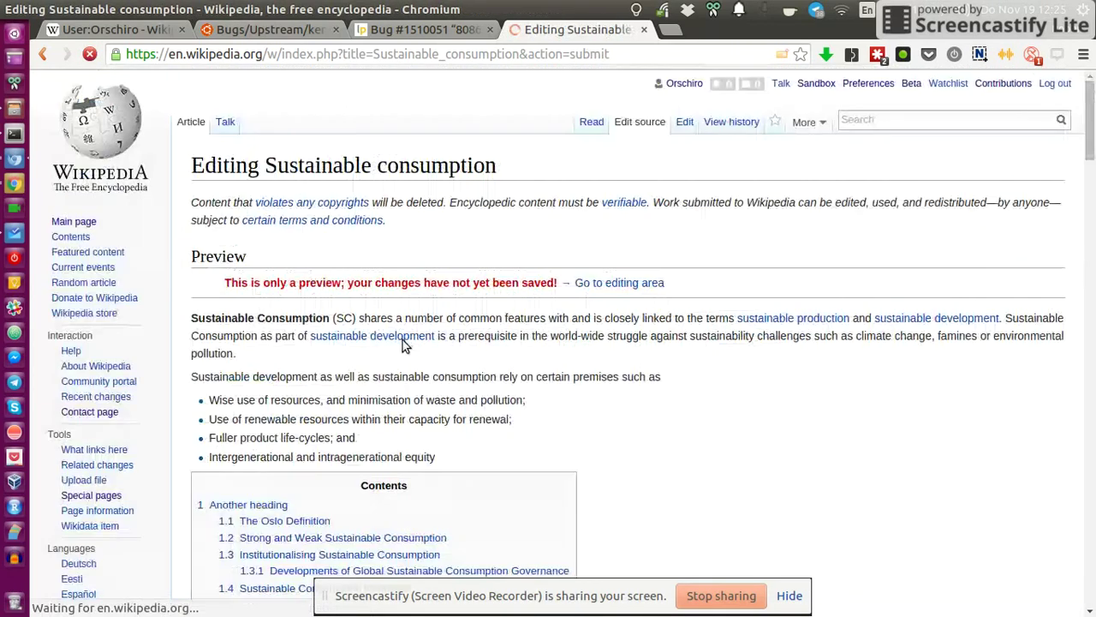
pyautogui.scroll(-5, 1093, 205)
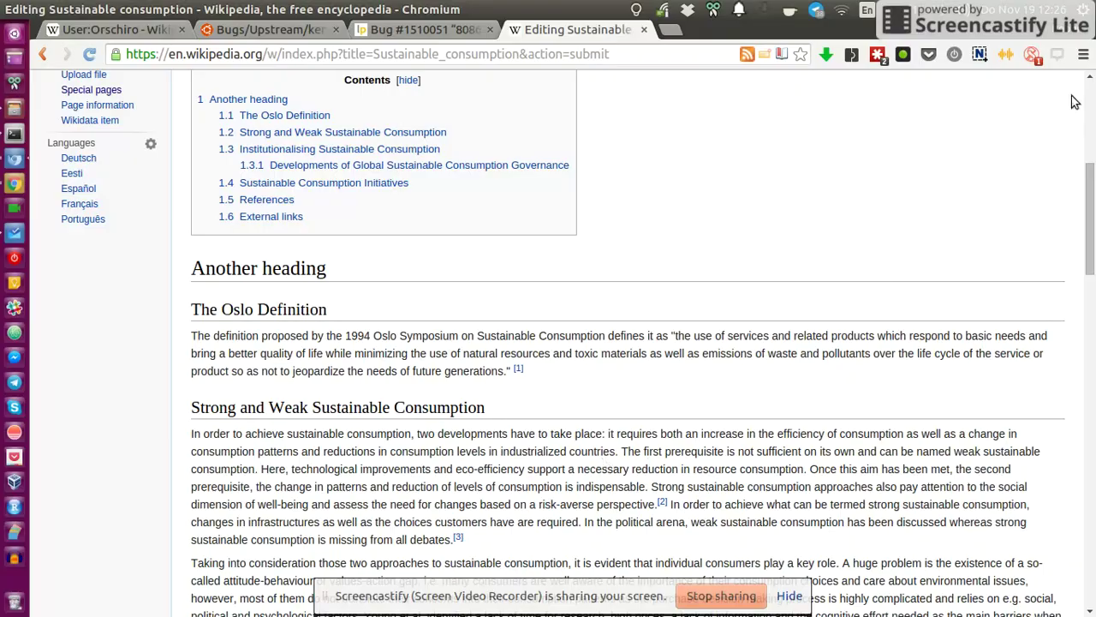
pyautogui.moveTo(1092, 205); pyautogui.dragTo(1093, 465)
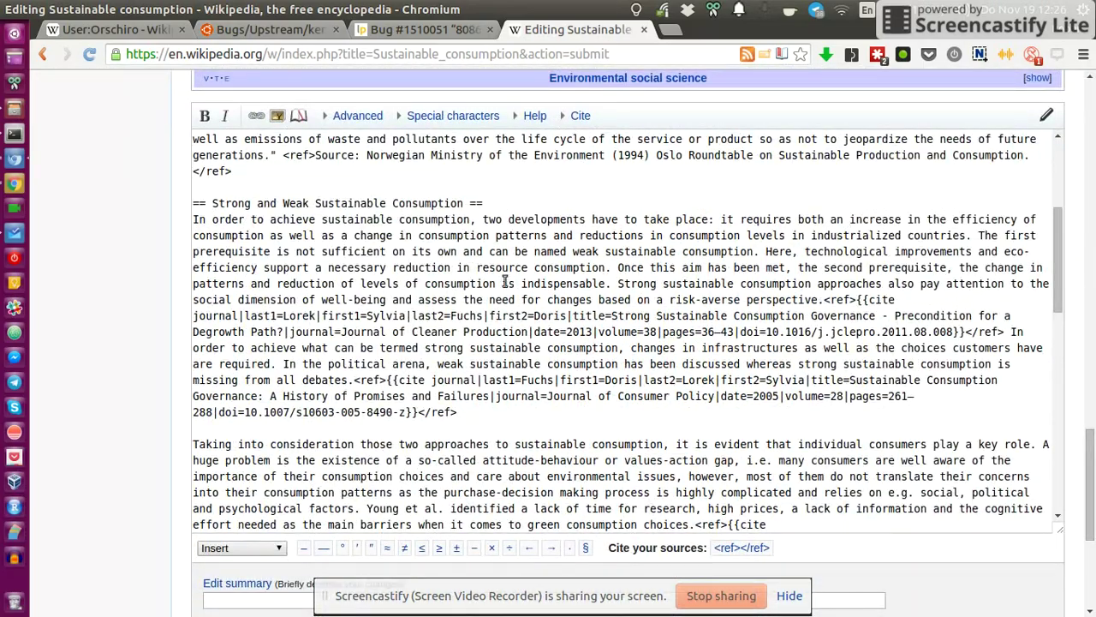
# - Try the Advanced heading list, Cite and Special characters toolbar groups without inserting anything
pyautogui.moveTo(1059, 235); pyautogui.dragTo(1084, 167)
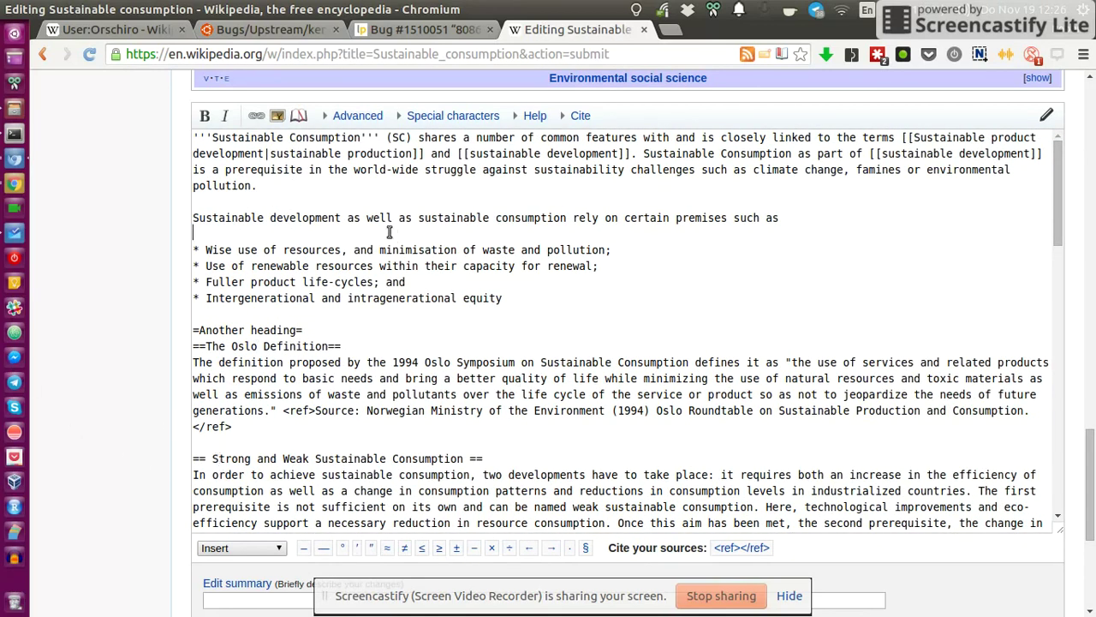
pyautogui.click(324, 118)
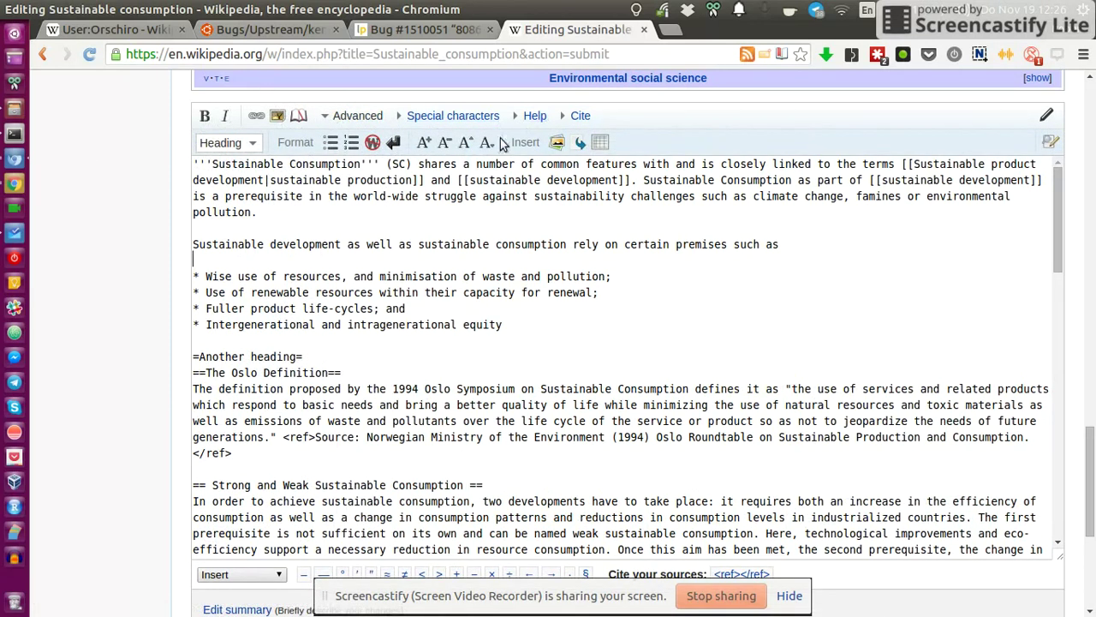
pyautogui.click(220, 143)
pyautogui.click(221, 143)
pyautogui.press('Down')
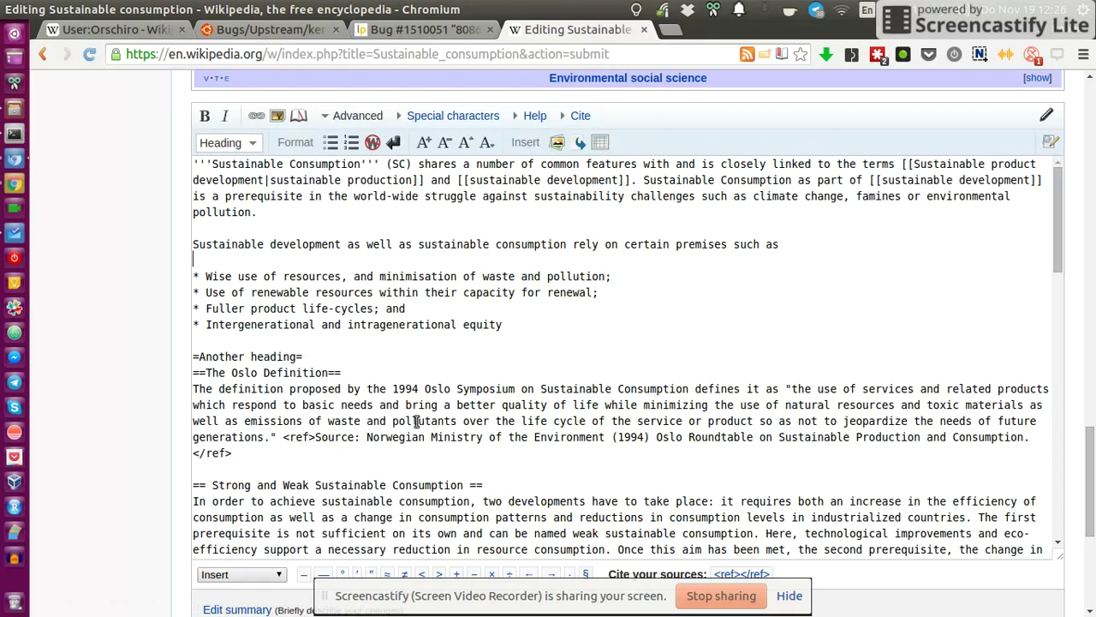
pyautogui.click(579, 118)
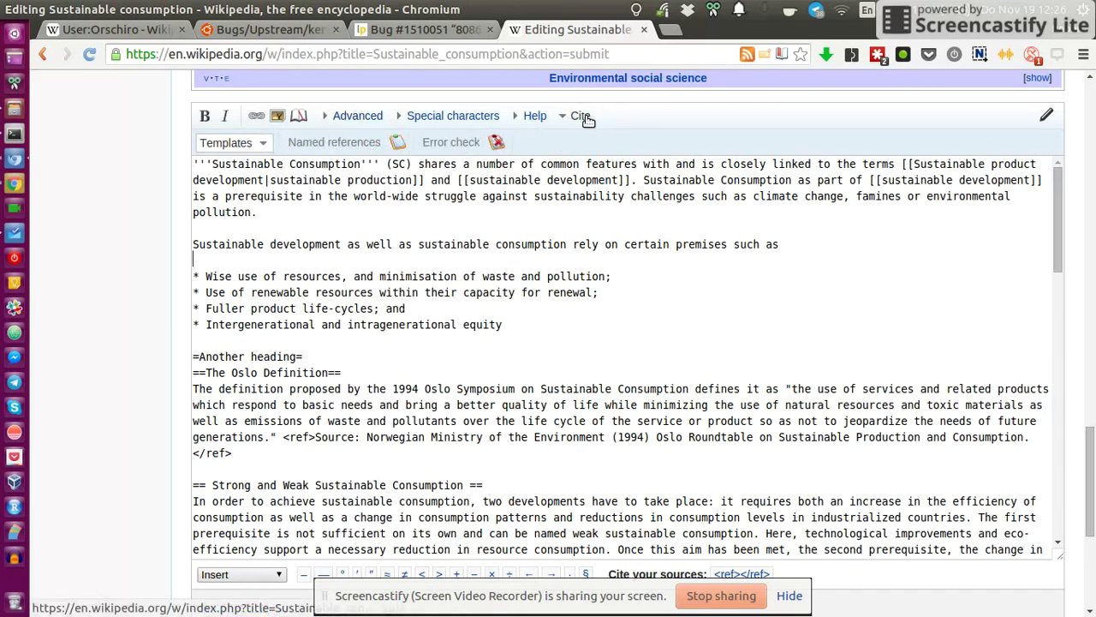
pyautogui.click(451, 116)
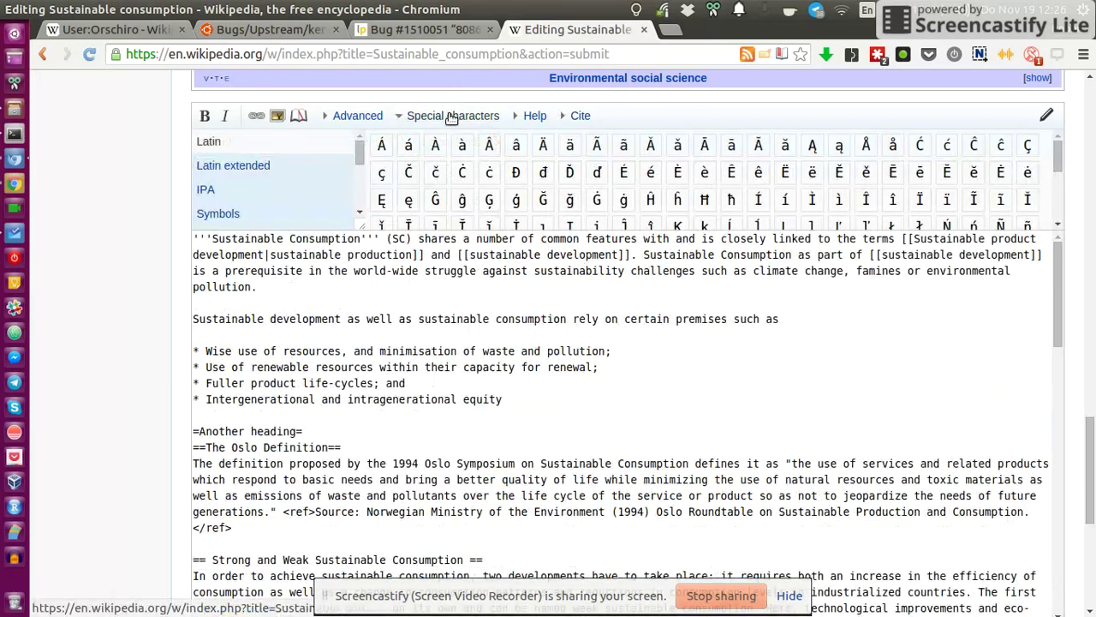
pyautogui.click(449, 117)
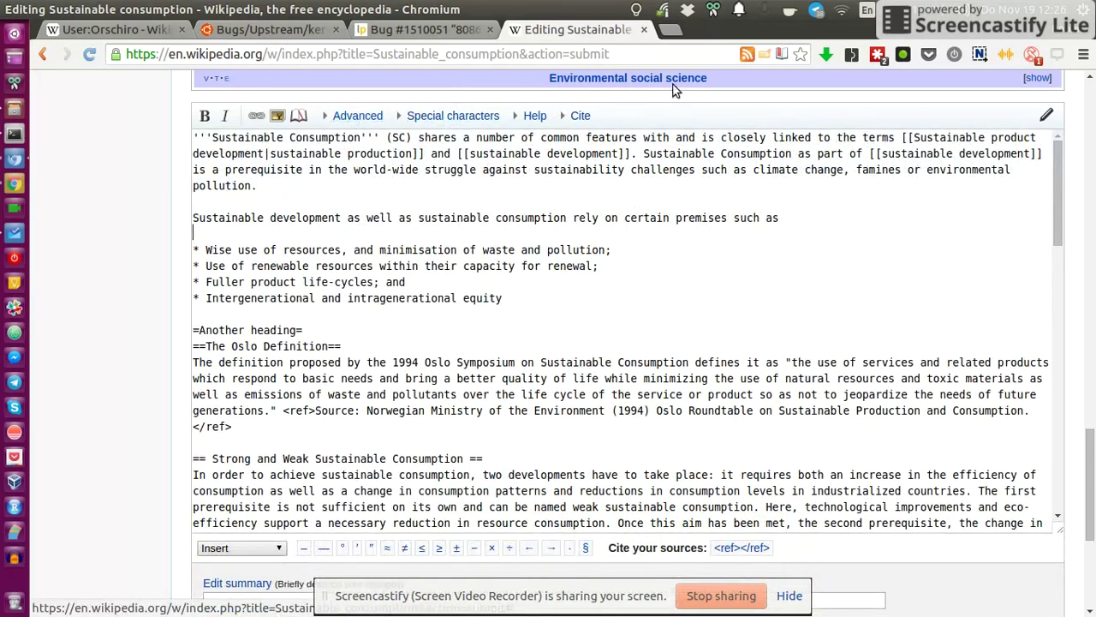
# - Scroll to the top of the preview and leave the editor via the Article tab
pyautogui.moveTo(1092, 480)
pyautogui.mouseDown()
pyautogui.moveTo(1092, 438)
pyautogui.moveTo(1093, 462)
pyautogui.mouseUp()
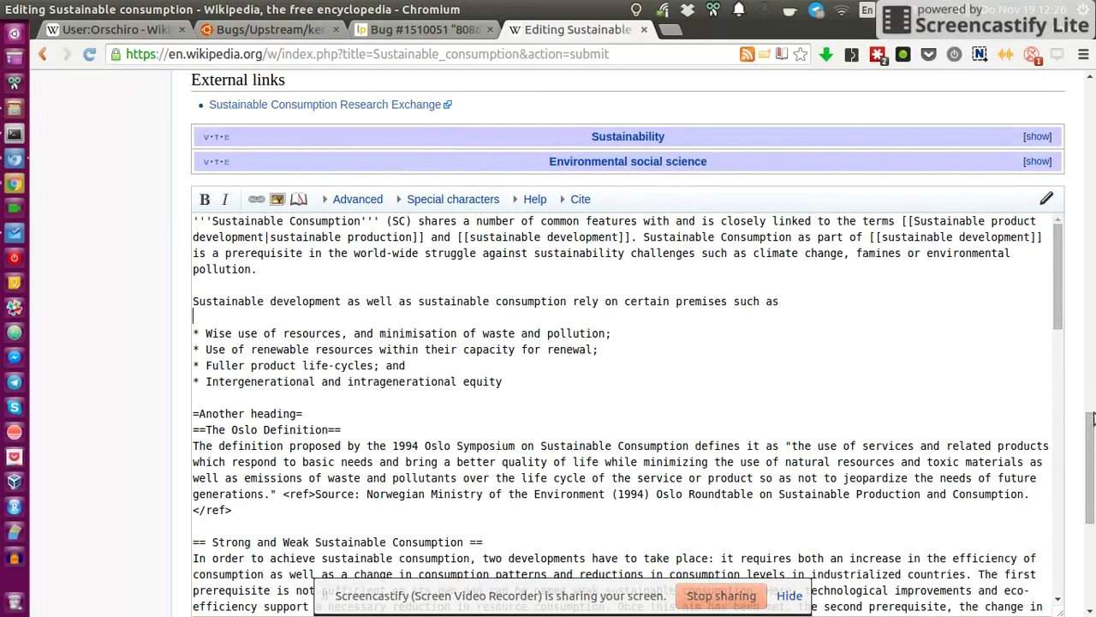
pyautogui.moveTo(1093, 417)
pyautogui.mouseDown()
pyautogui.moveTo(1093, 456)
pyautogui.moveTo(1093, 418)
pyautogui.mouseUp()
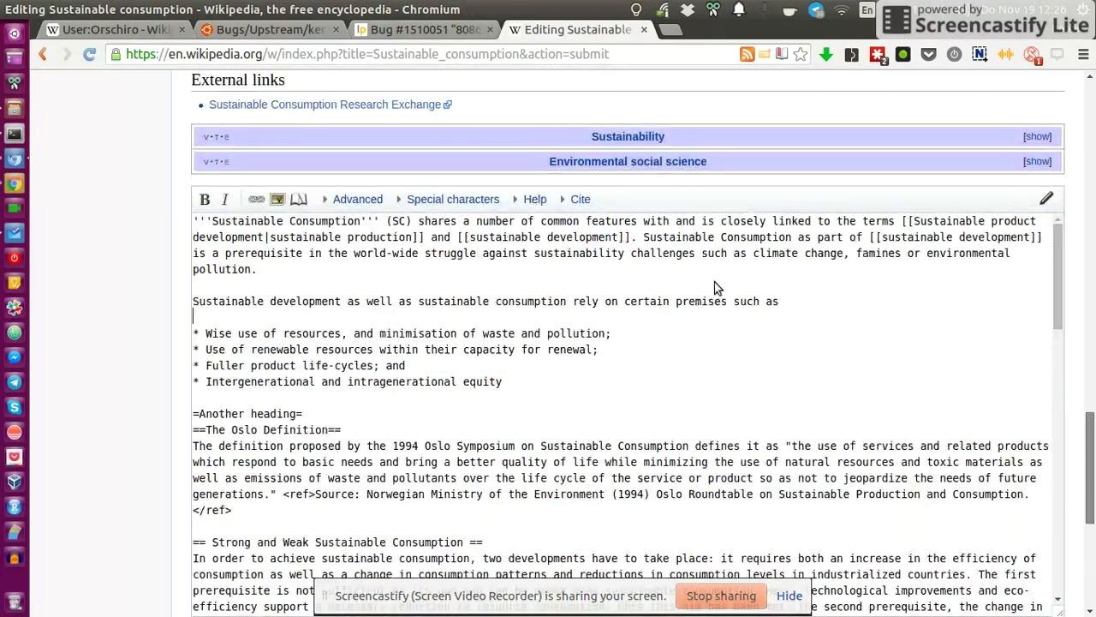
pyautogui.scroll(20, 1045, 283)
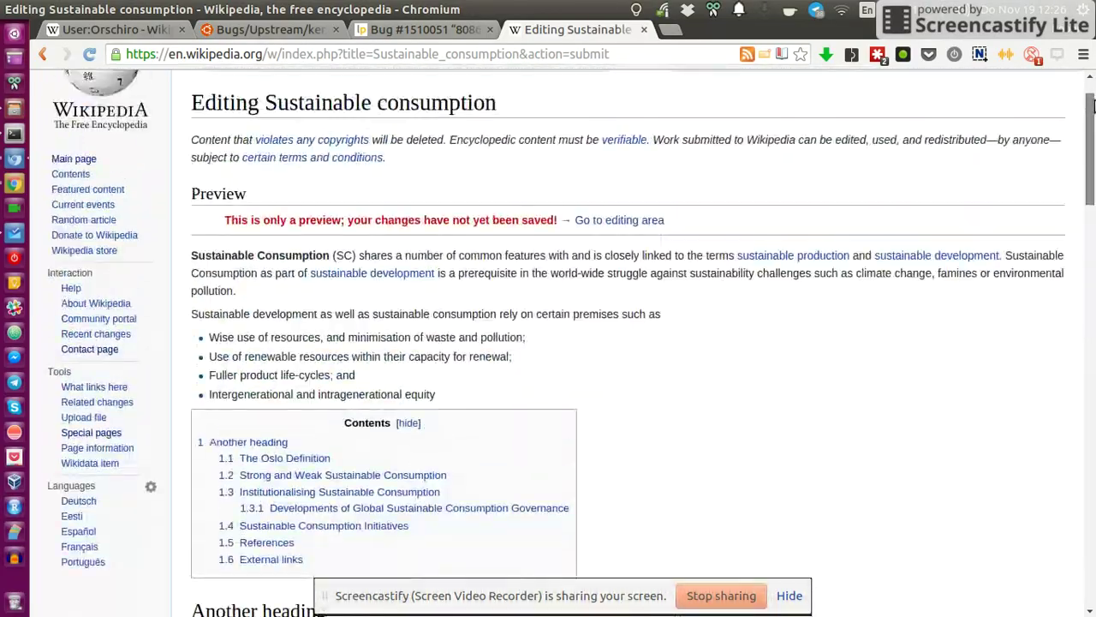
pyautogui.scroll(1, 1093, 104)
pyautogui.scroll(1, 579, 166)
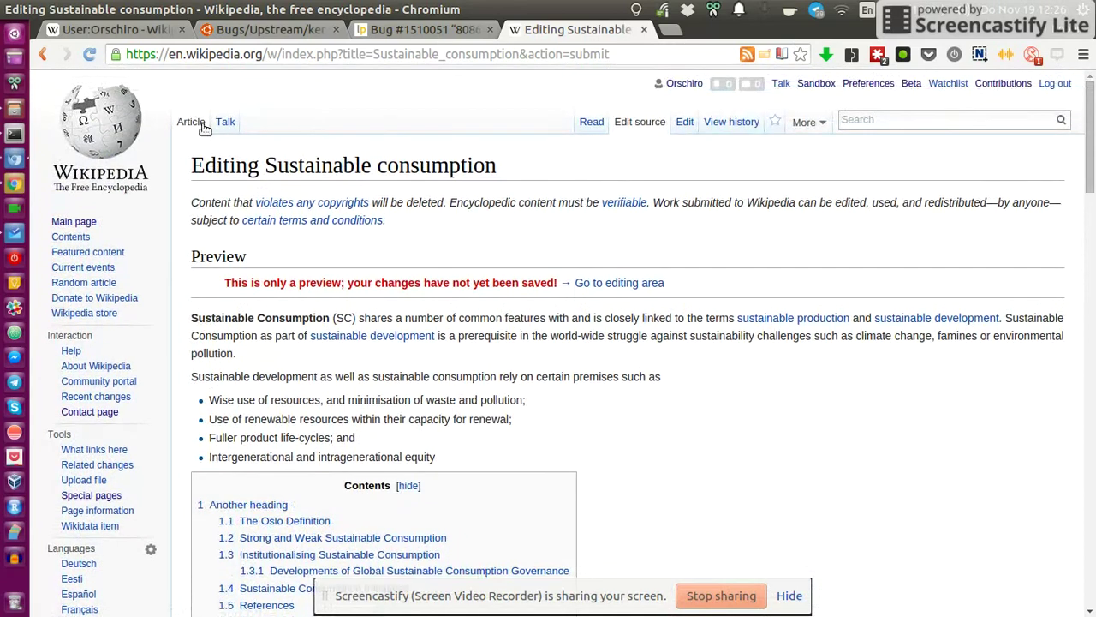
pyautogui.click(190, 121)
# - Leave the page without saving and open the Beta features preferences in a new tab
pyautogui.click(594, 240)
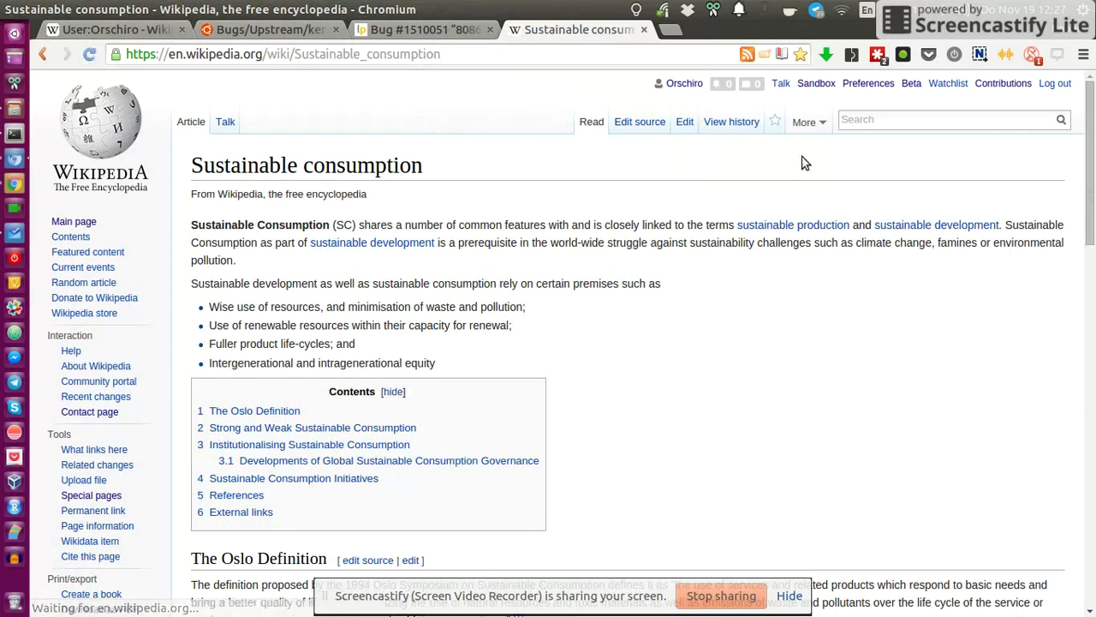
pyautogui.middleClick(911, 84)
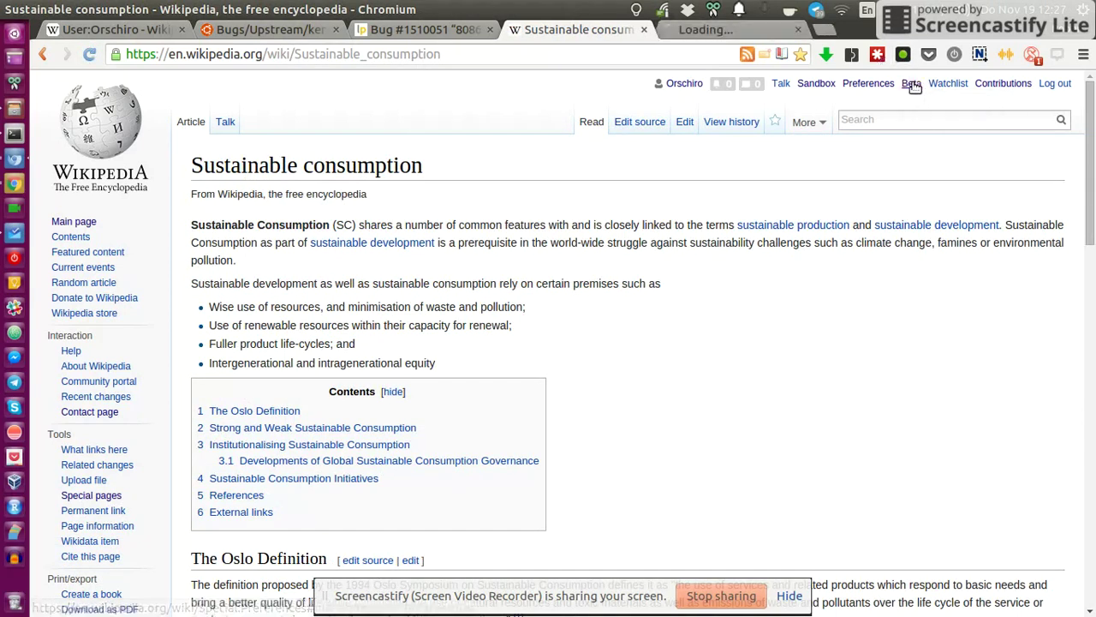
pyautogui.click(753, 31)
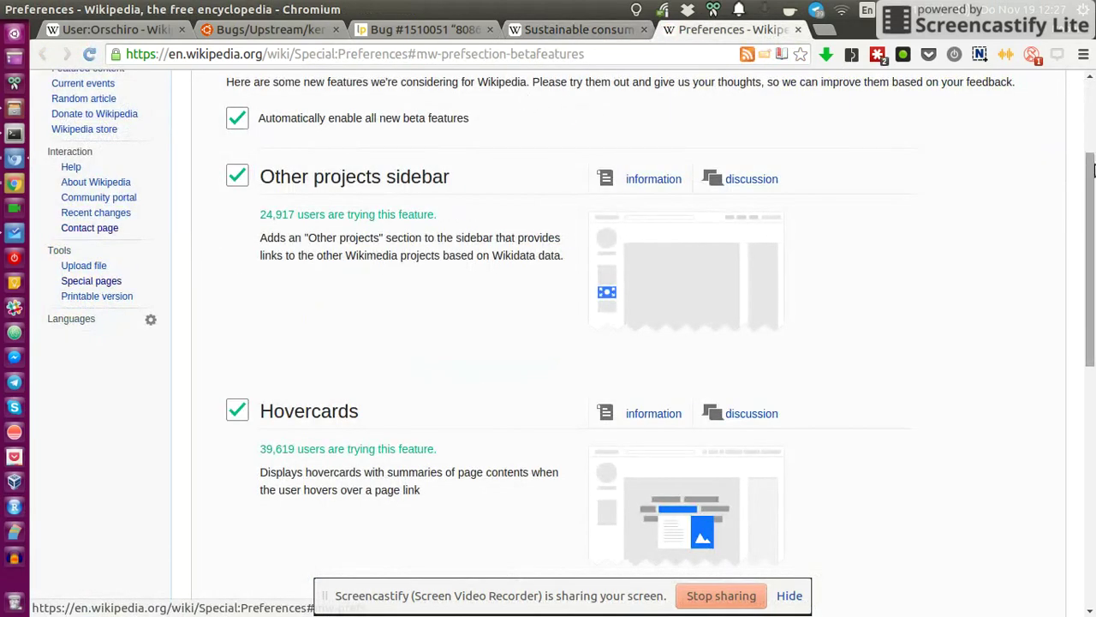
# - Review the beta features, then return to the article and open it in the visual editor
pyautogui.moveTo(1090, 159); pyautogui.dragTo(1091, 73)
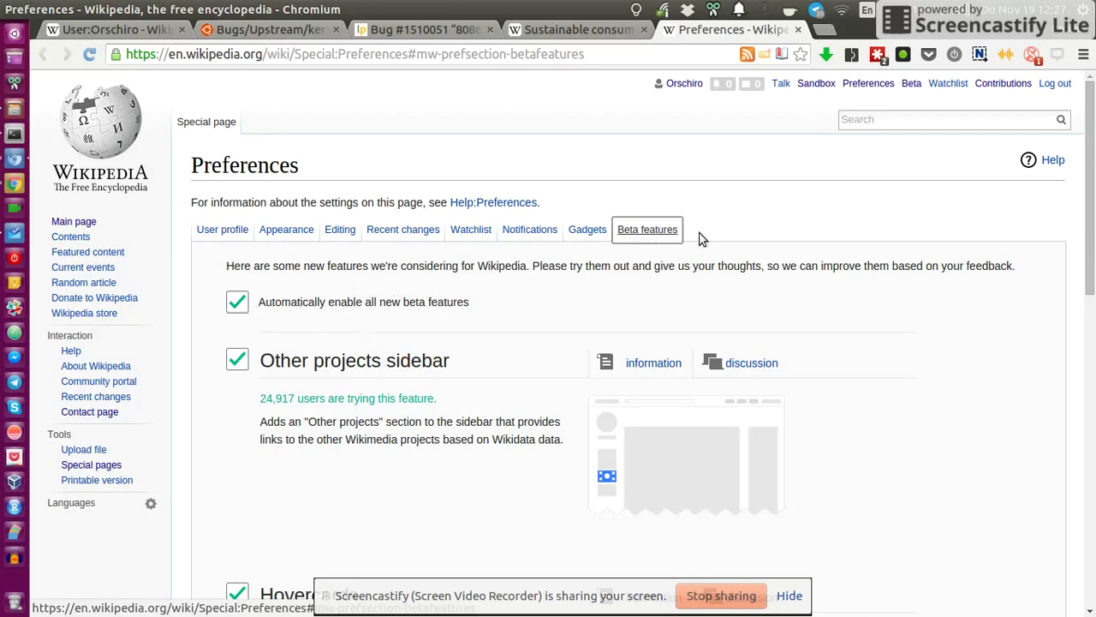
pyautogui.moveTo(1090, 163); pyautogui.dragTo(1090, 469)
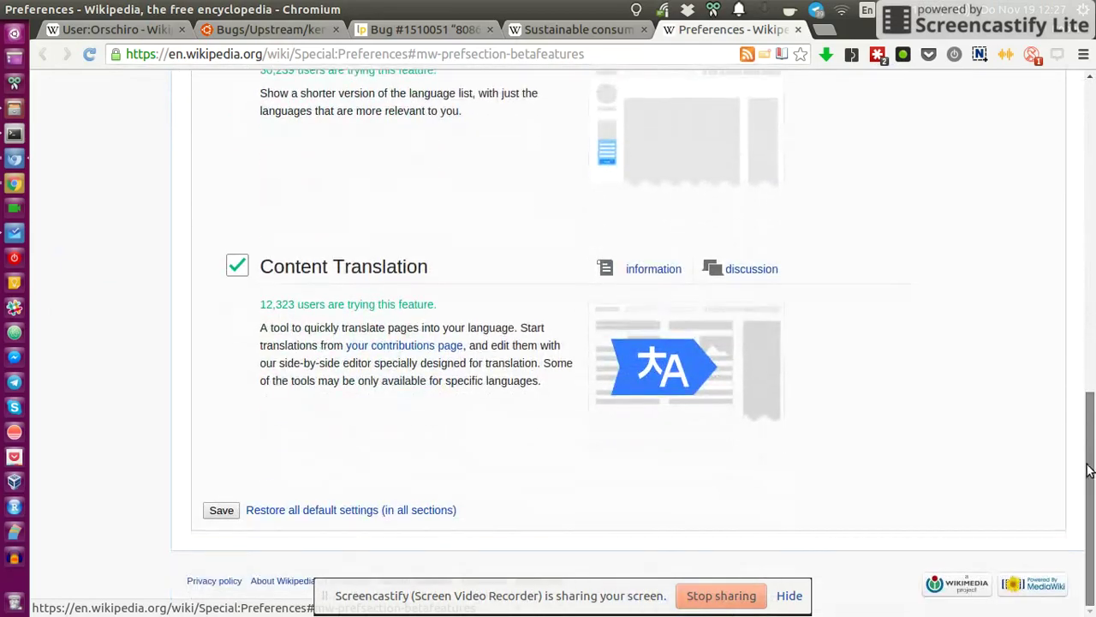
pyautogui.scroll(15, 811, 437)
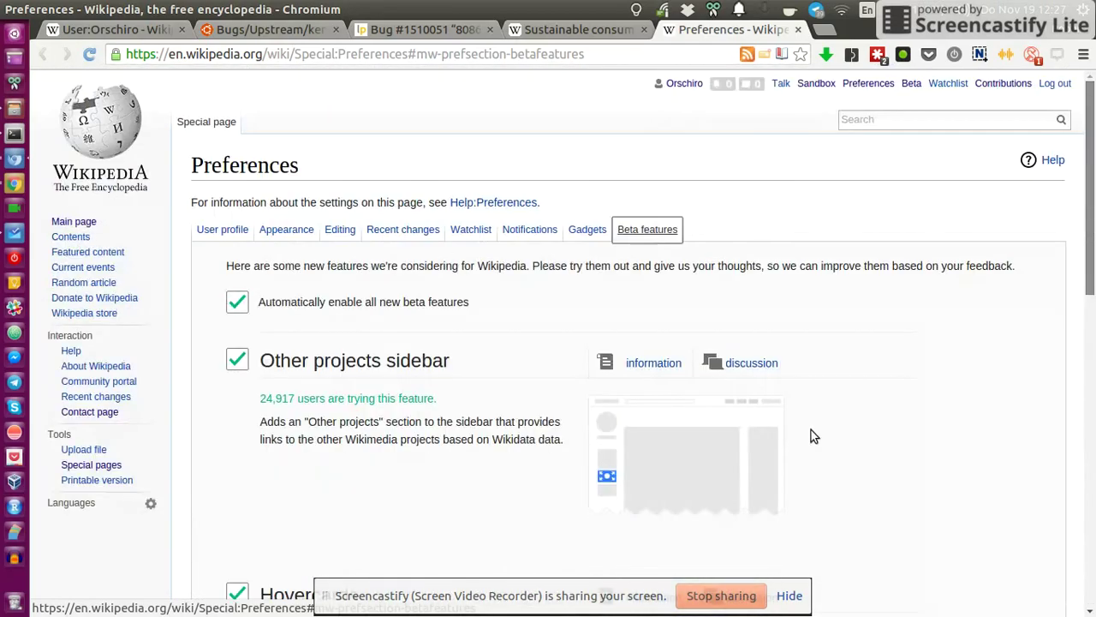
pyautogui.scroll(-6, 573, 371)
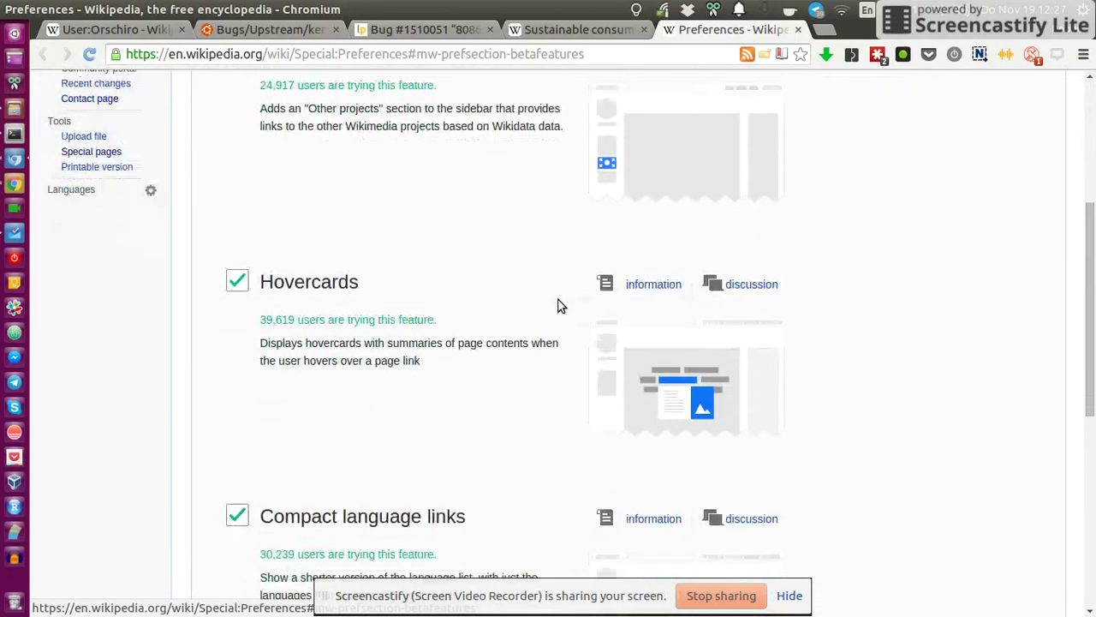
pyautogui.click(567, 29)
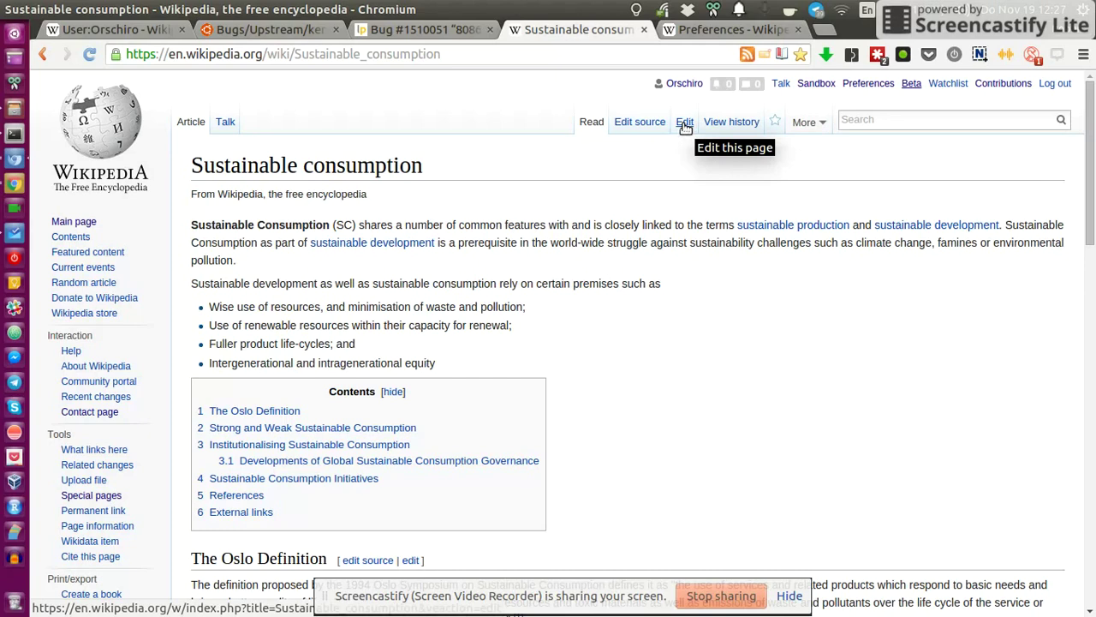
pyautogui.click(687, 128)
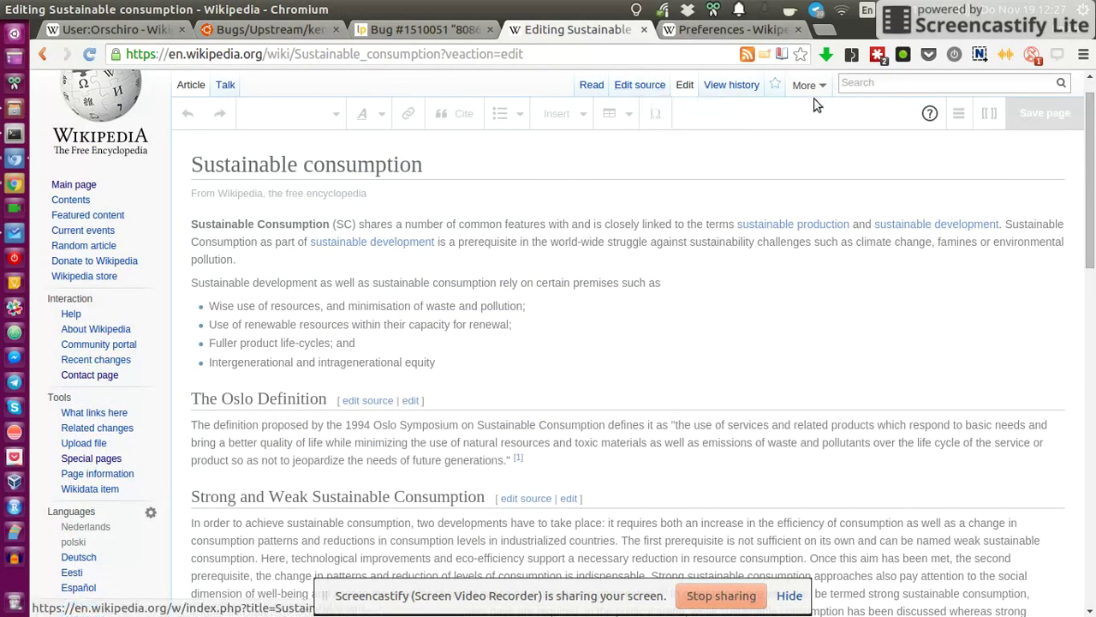
# - Delete the trailing 'and' from the 'Fuller product life-cycles; and' bullet
pyautogui.click(708, 275)
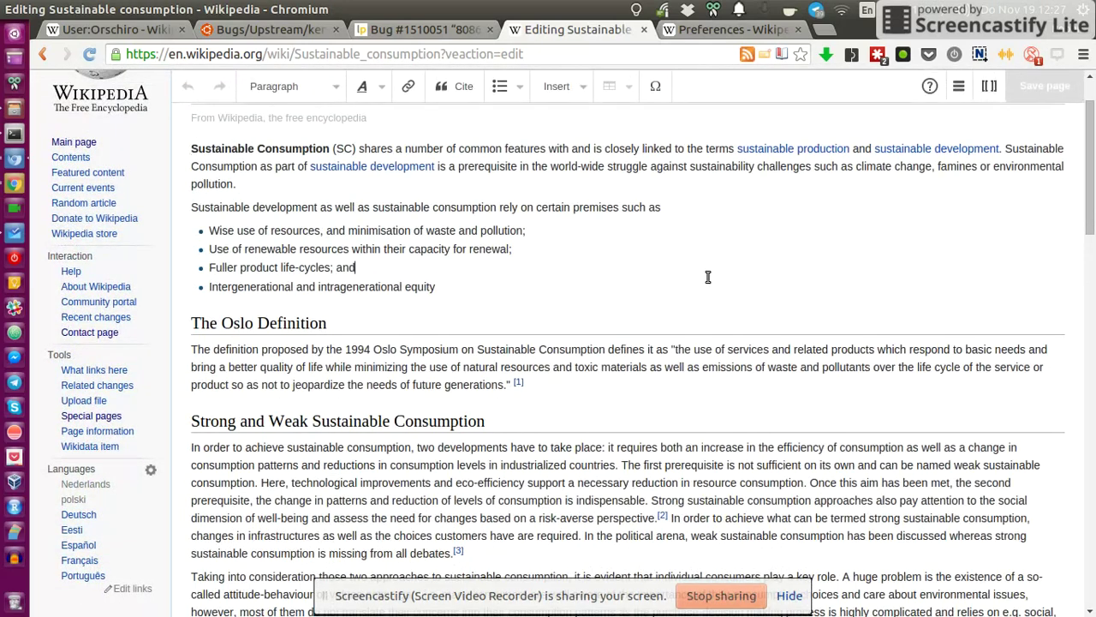
pyautogui.scroll(3, 942, 197)
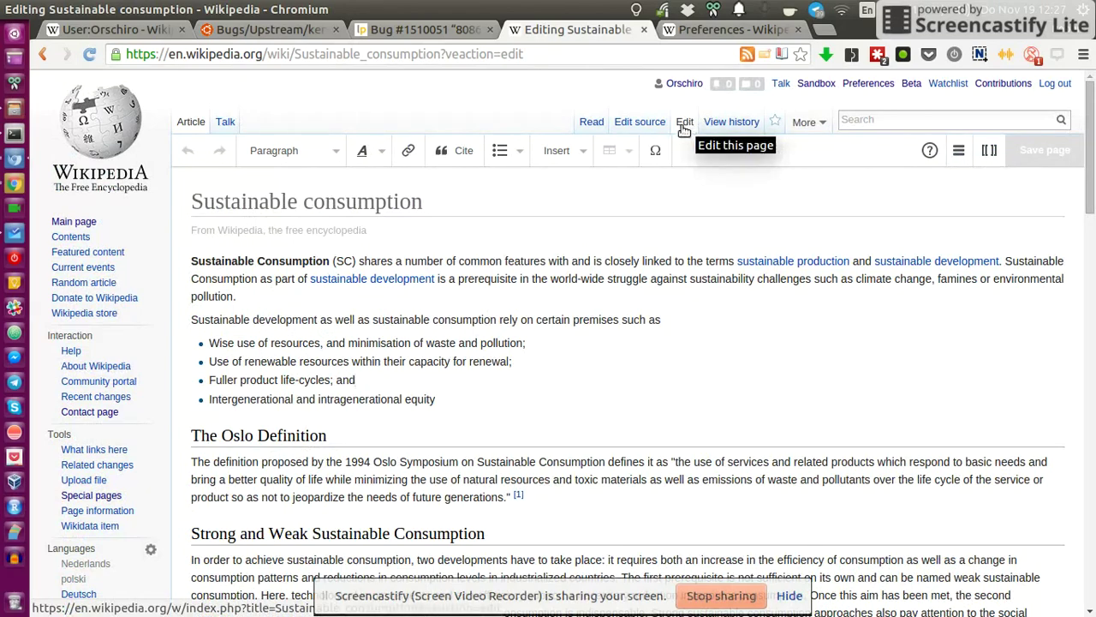
pyautogui.moveTo(1091, 119)
pyautogui.mouseDown()
pyautogui.moveTo(1091, 167)
pyautogui.moveTo(1092, 116)
pyautogui.mouseUp()
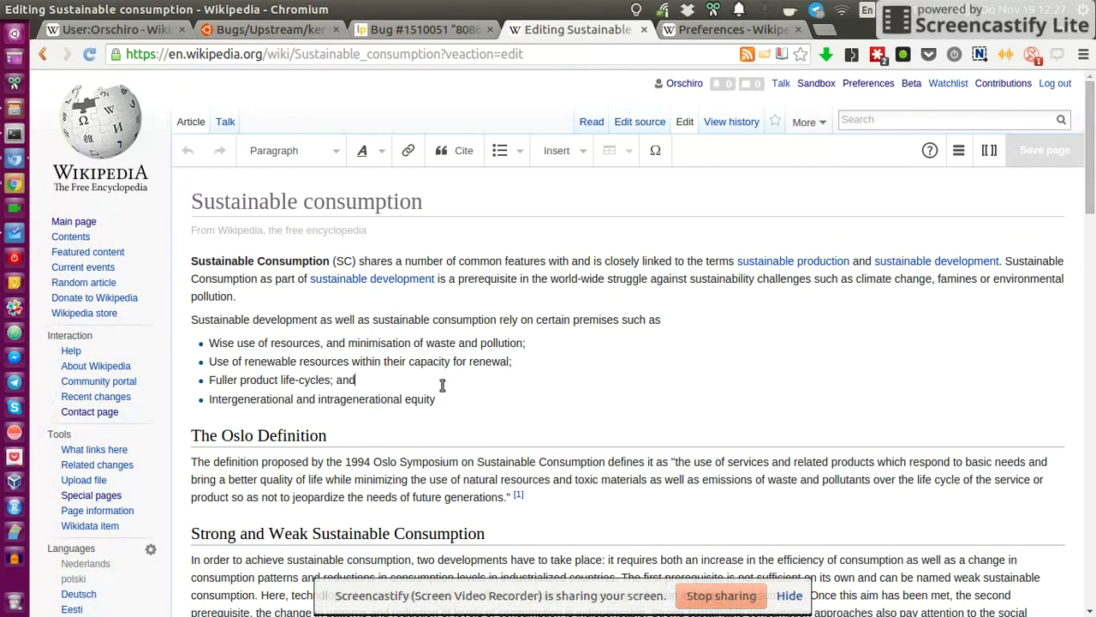
pyautogui.scroll(-2, 312, 410)
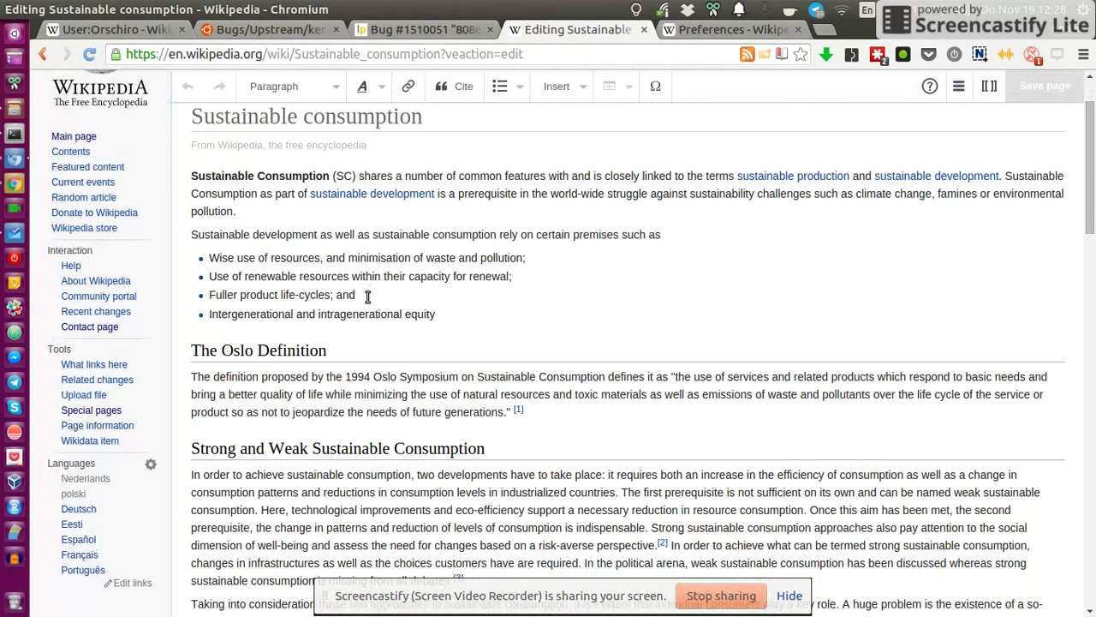
pyautogui.press('BackSpace')
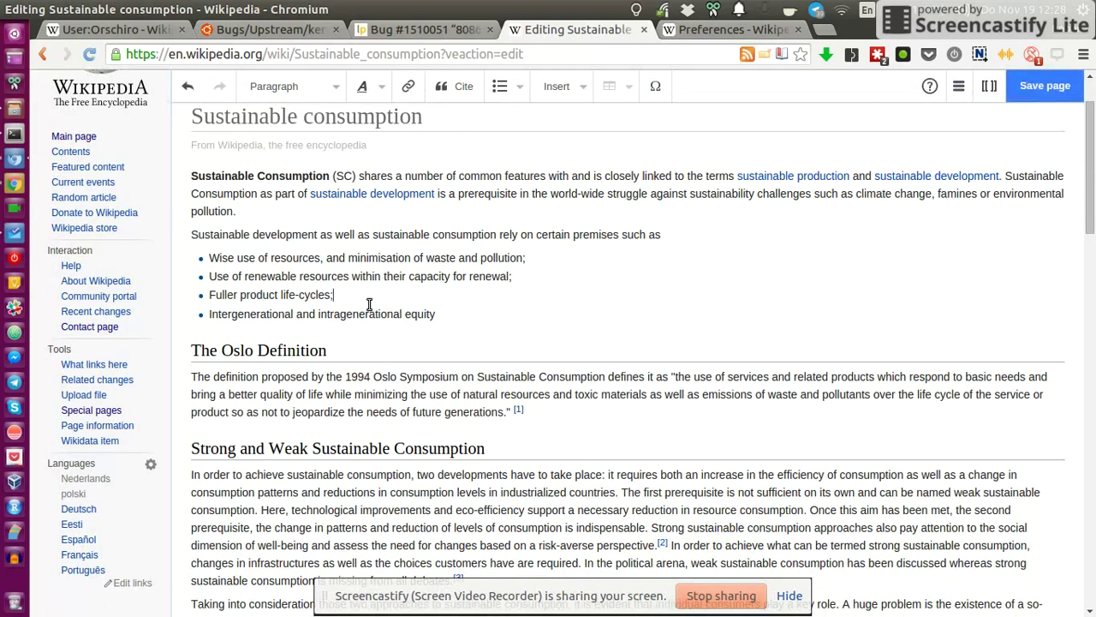
# - Add 'Again the heaidng' above The Oslo Definition, trying Heading and Page title before Preformatted
pyautogui.press('Down')
pyautogui.press('Return')
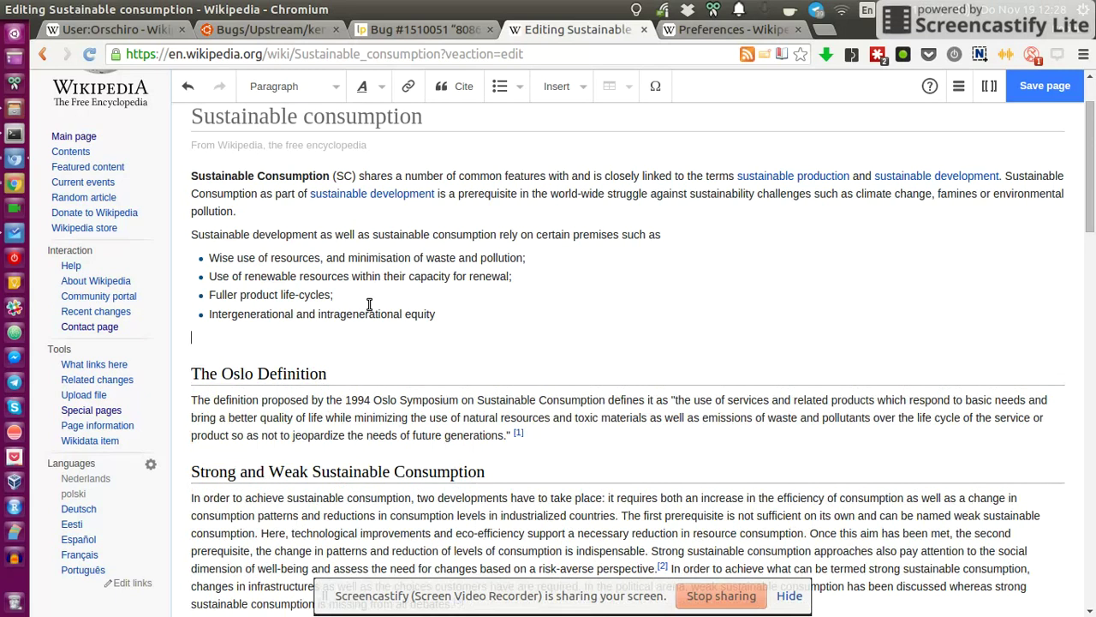
pyautogui.write('Again the heaidng')
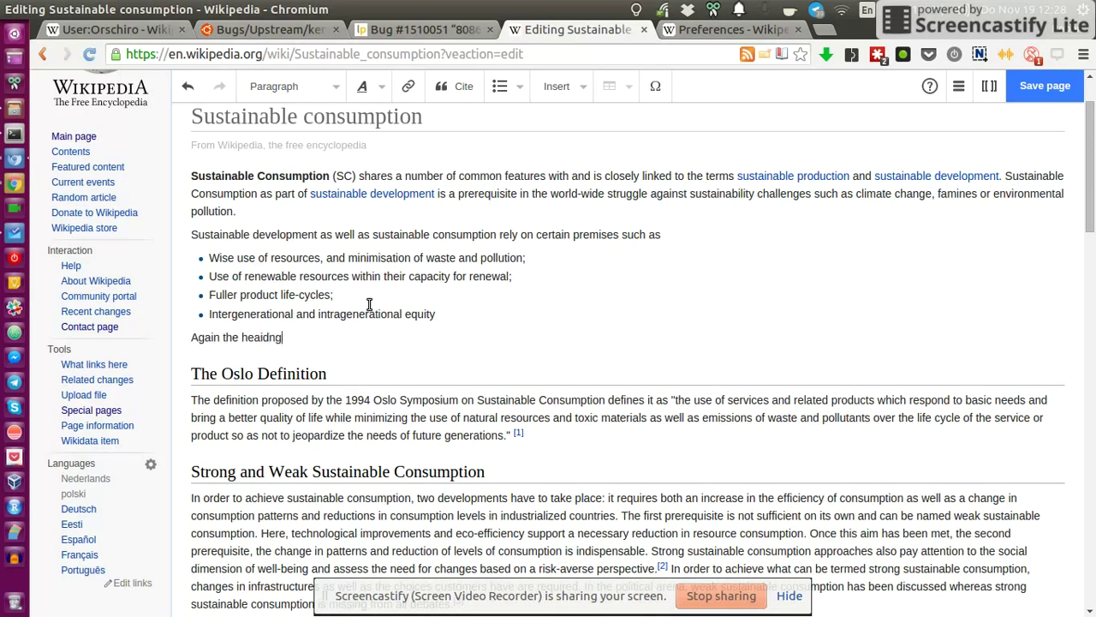
pyautogui.click(289, 93)
pyautogui.click(304, 159)
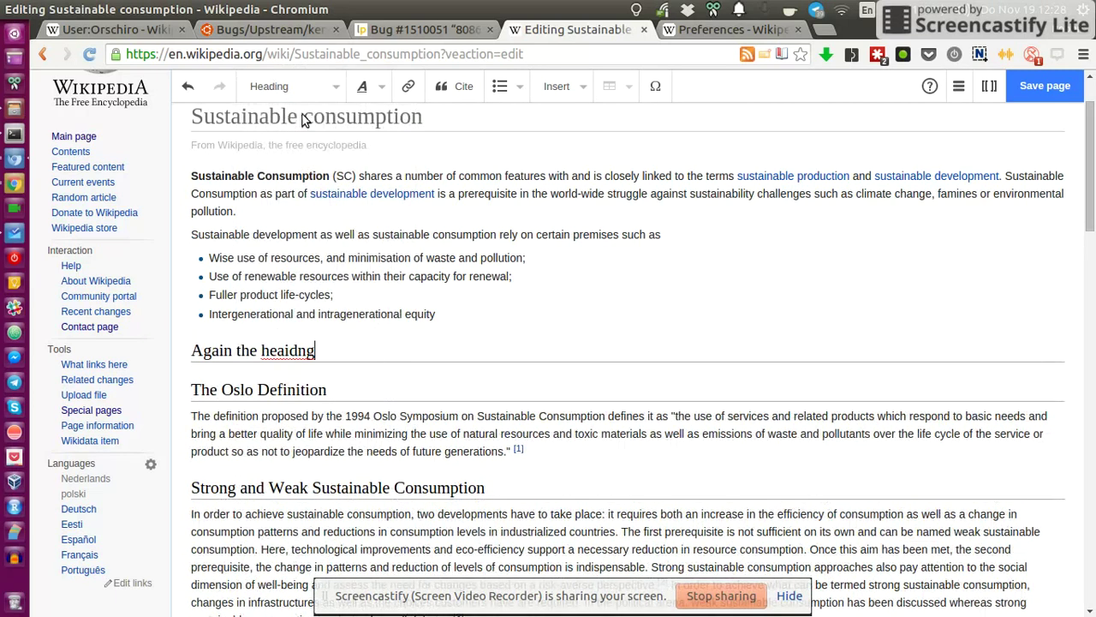
pyautogui.click(298, 91)
pyautogui.click(348, 410)
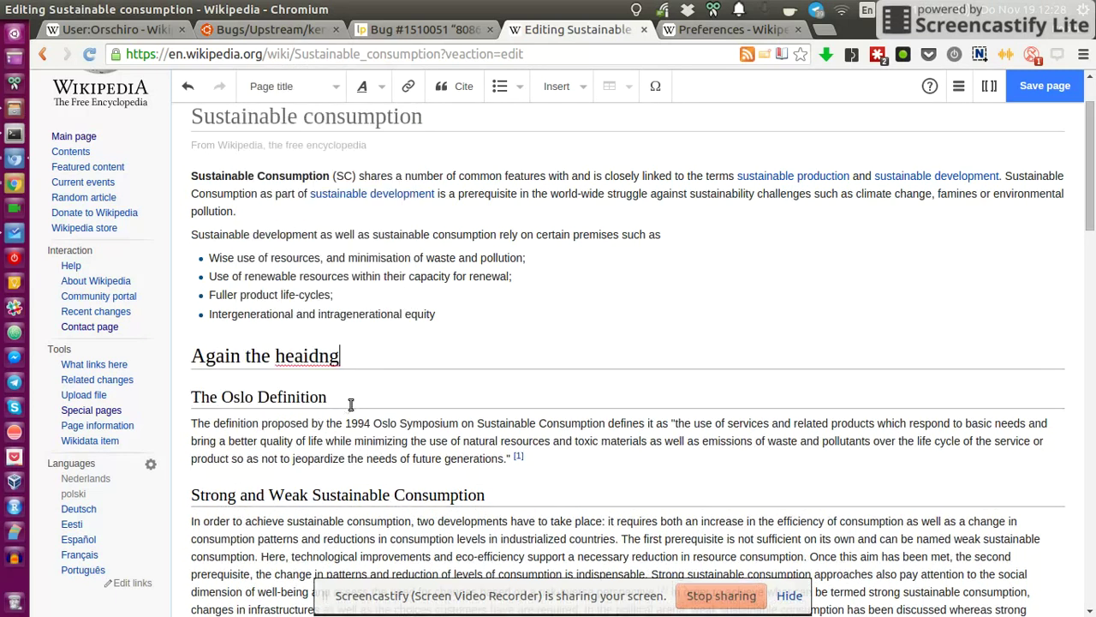
pyautogui.click(294, 94)
pyautogui.click(324, 329)
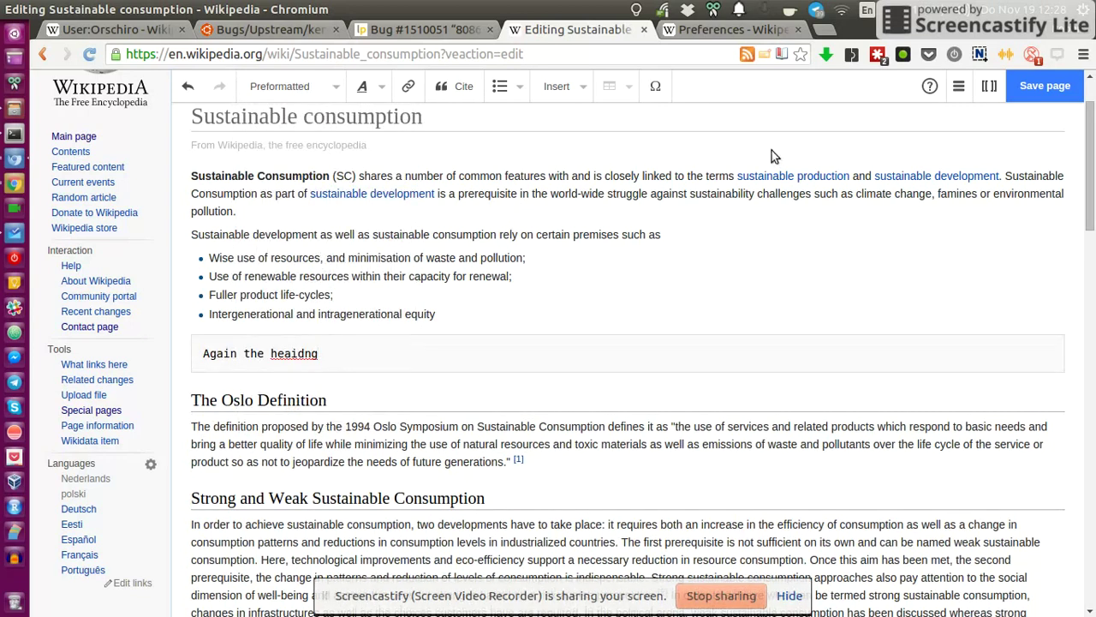
pyautogui.scroll(2, 1091, 115)
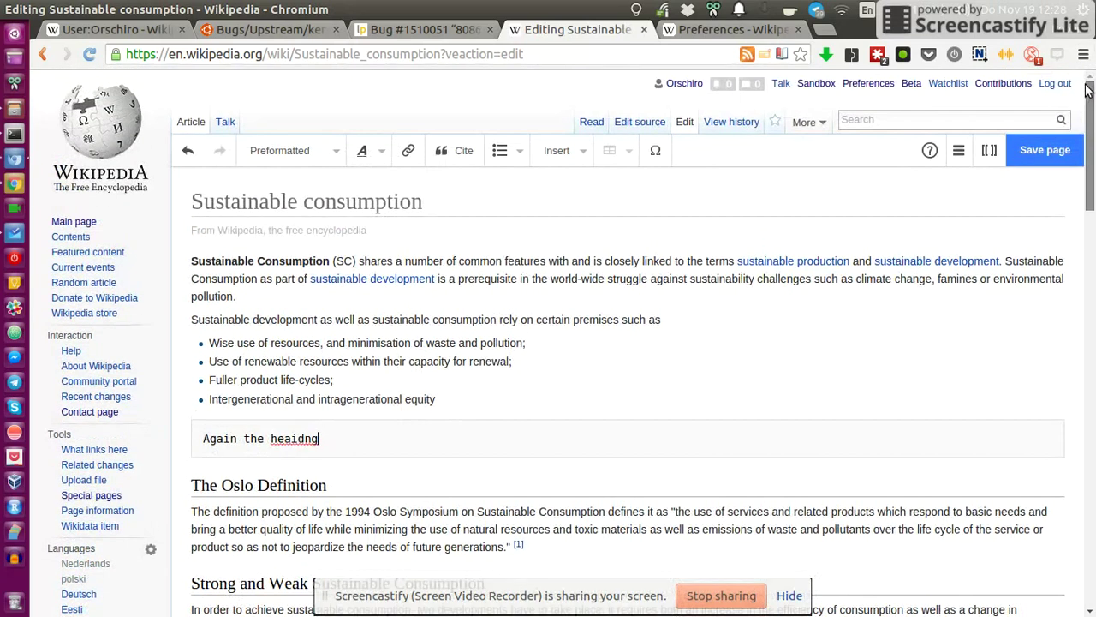
# - Make 'Intergenerational and intragenerational equity' an external link to the article's own edit URL
pyautogui.moveTo(440, 399); pyautogui.dragTo(172, 402)
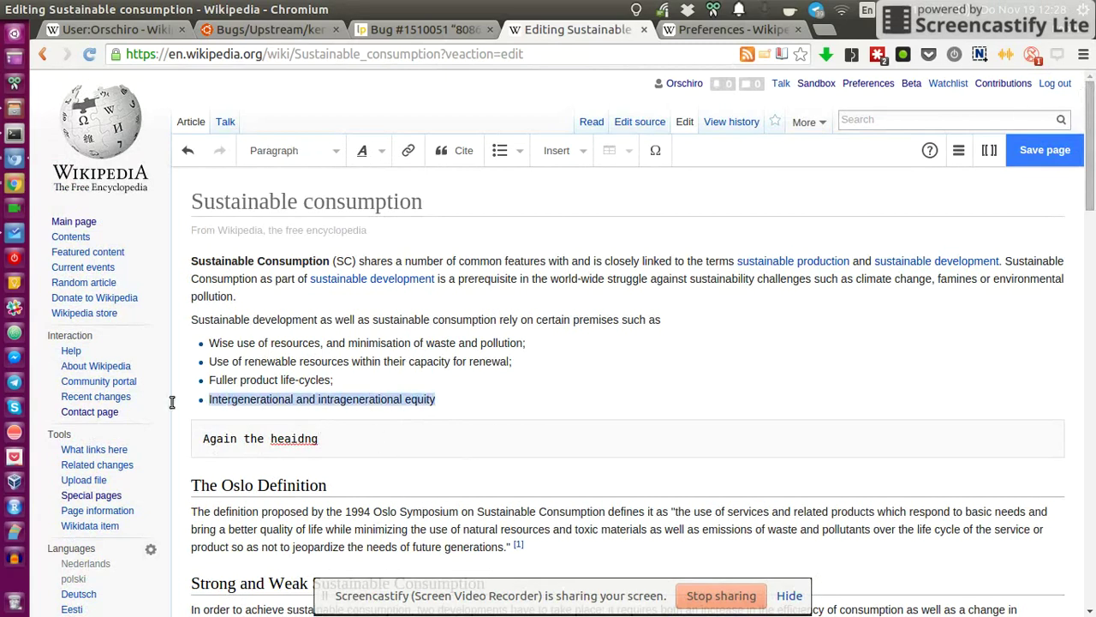
pyautogui.click(410, 151)
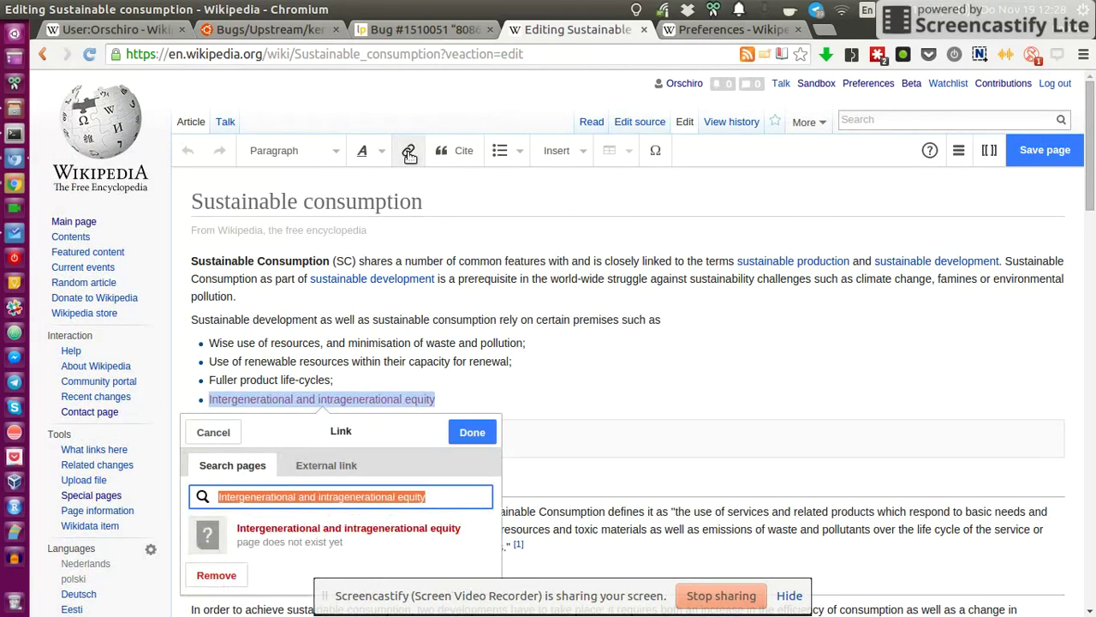
pyautogui.scroll(-3, 259, 350)
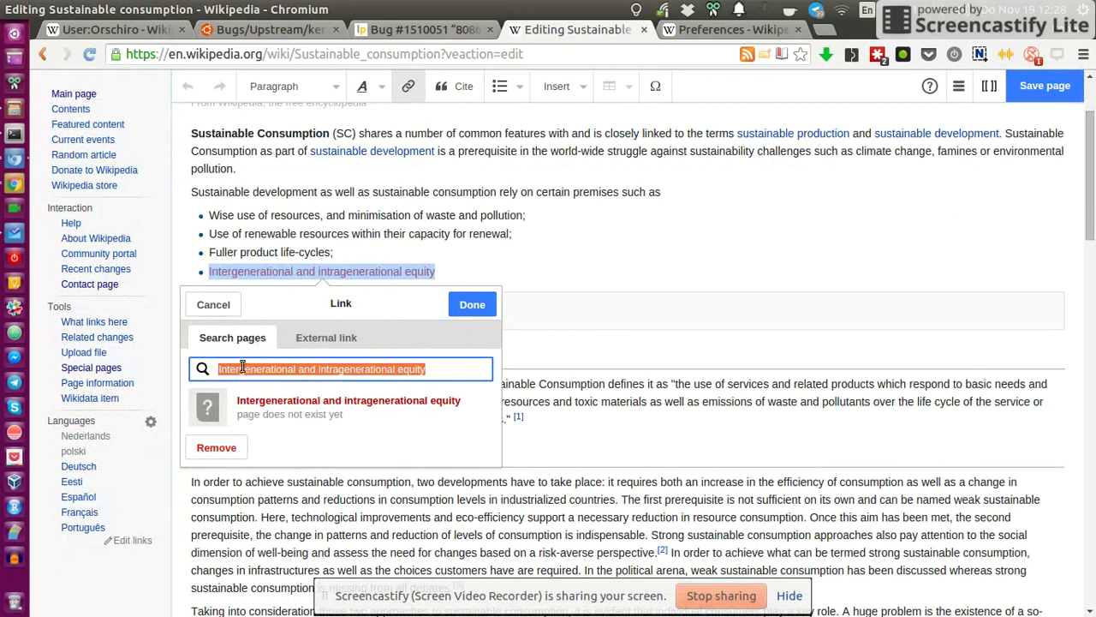
pyautogui.click(321, 342)
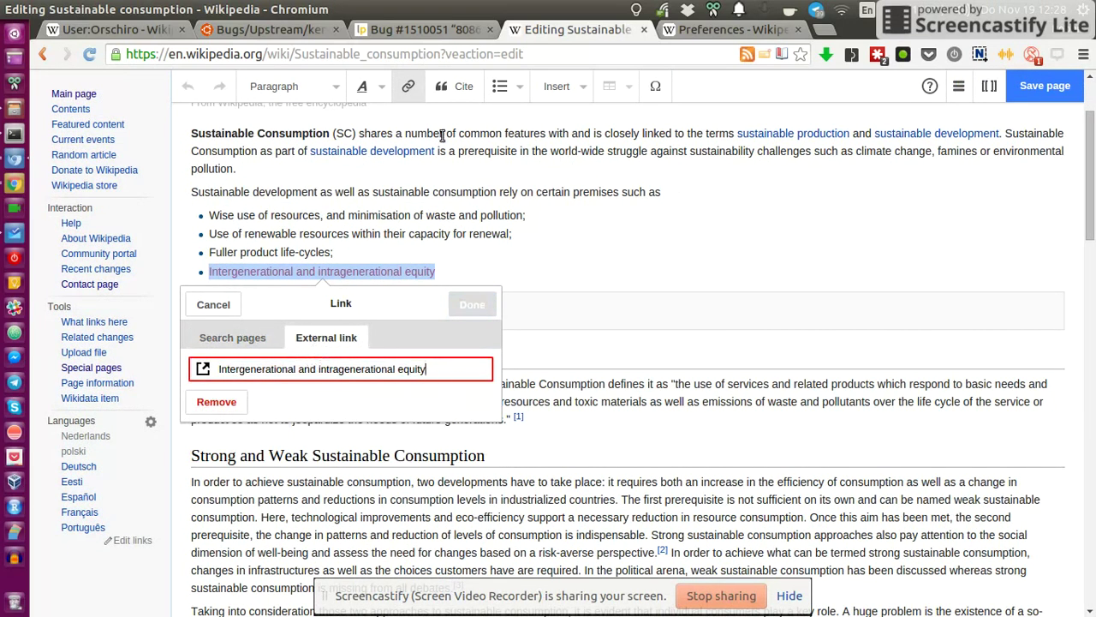
pyautogui.click(389, 59)
pyautogui.hotkey('ctrl', 'c')
pyautogui.click(356, 368)
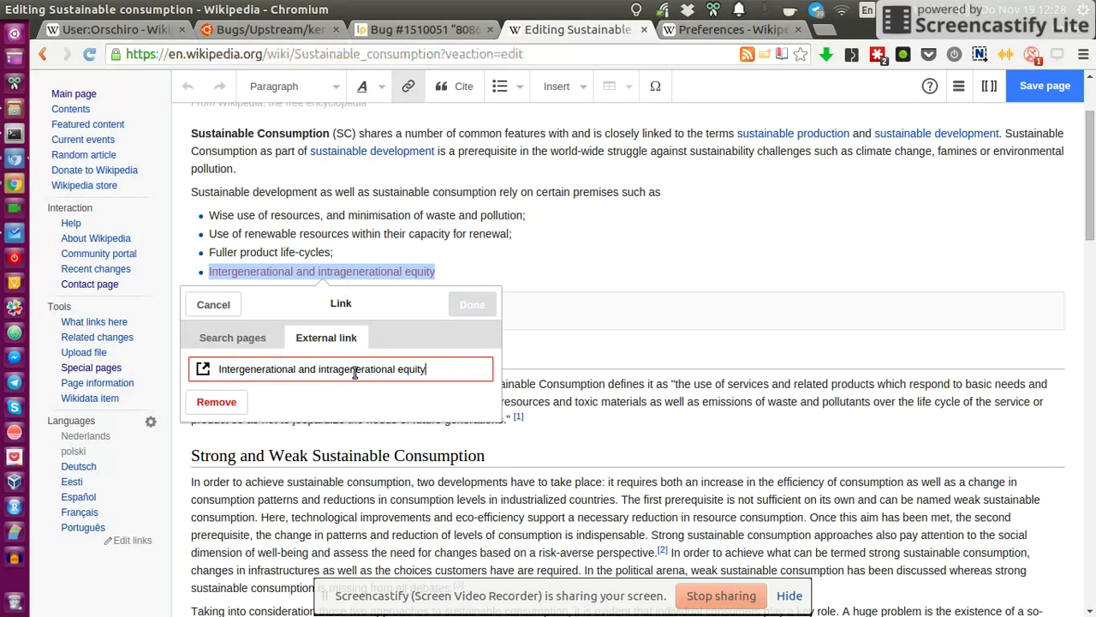
pyautogui.hotkey('ctrl', 'a')
pyautogui.hotkey('ctrl', 'v')
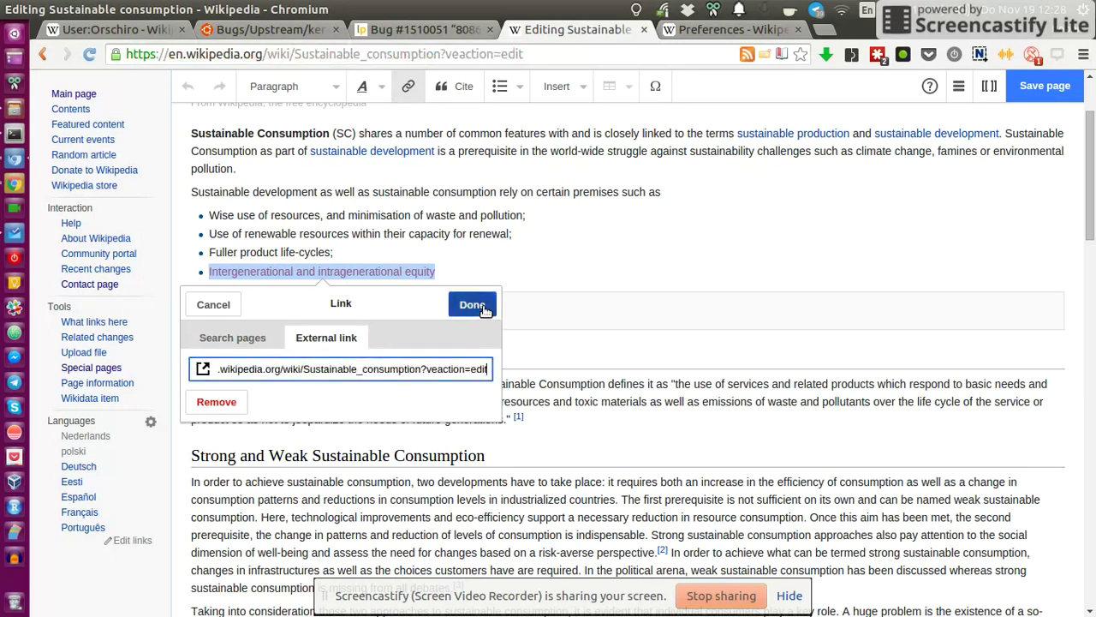
pyautogui.click(472, 305)
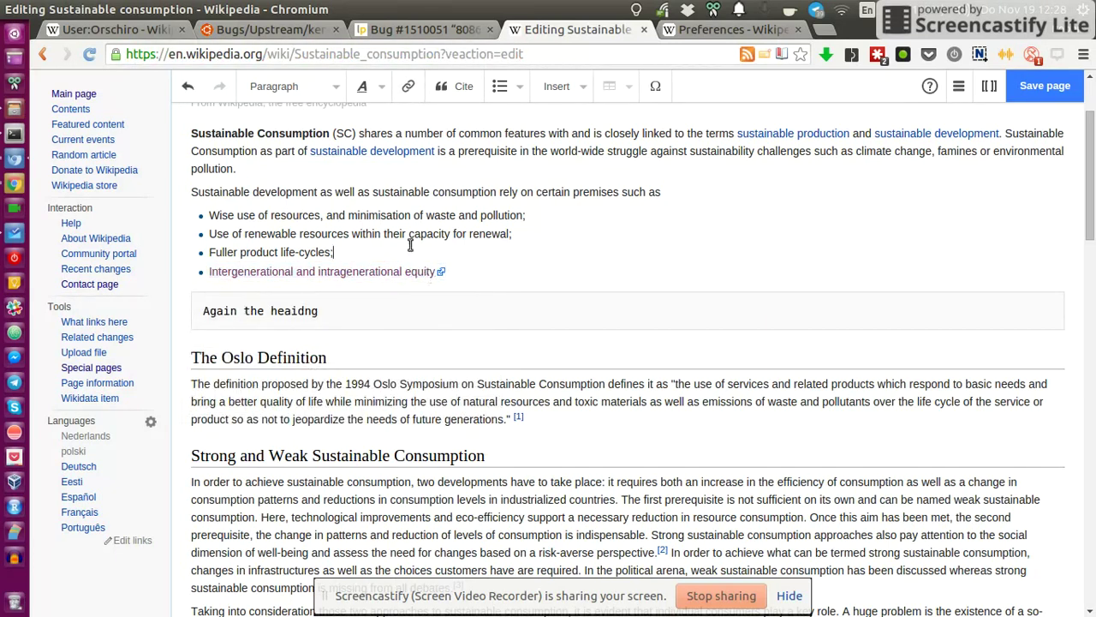
pyautogui.moveTo(355, 254); pyautogui.dragTo(210, 253)
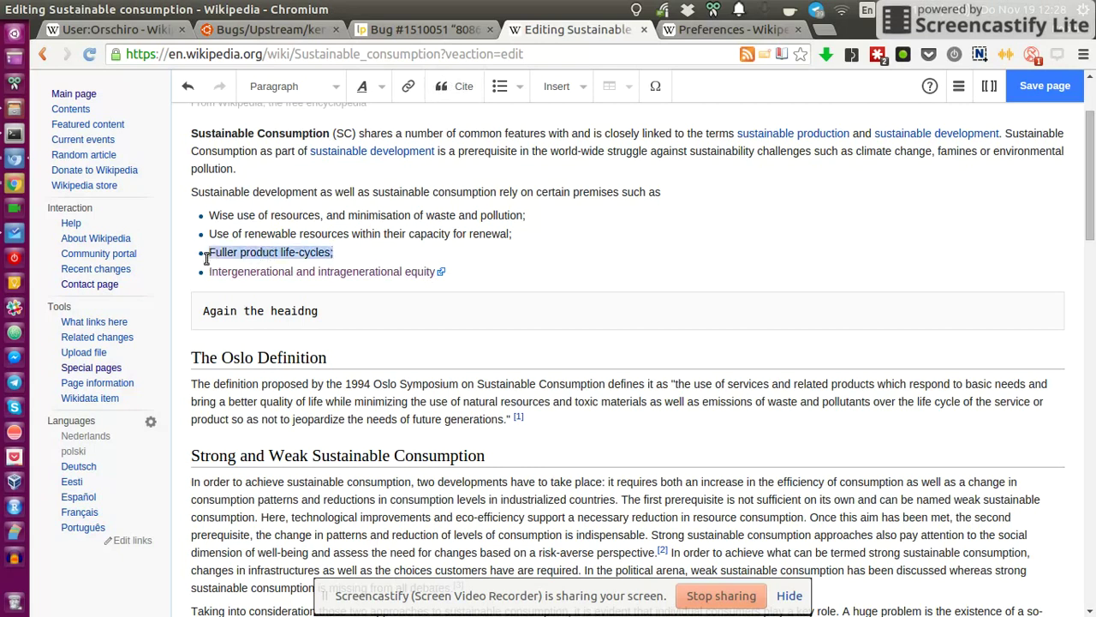
# - Reuse existing citation [4] on the 'Fuller product life-cycles;' bullet, shown as footnote [1]
pyautogui.click(454, 87)
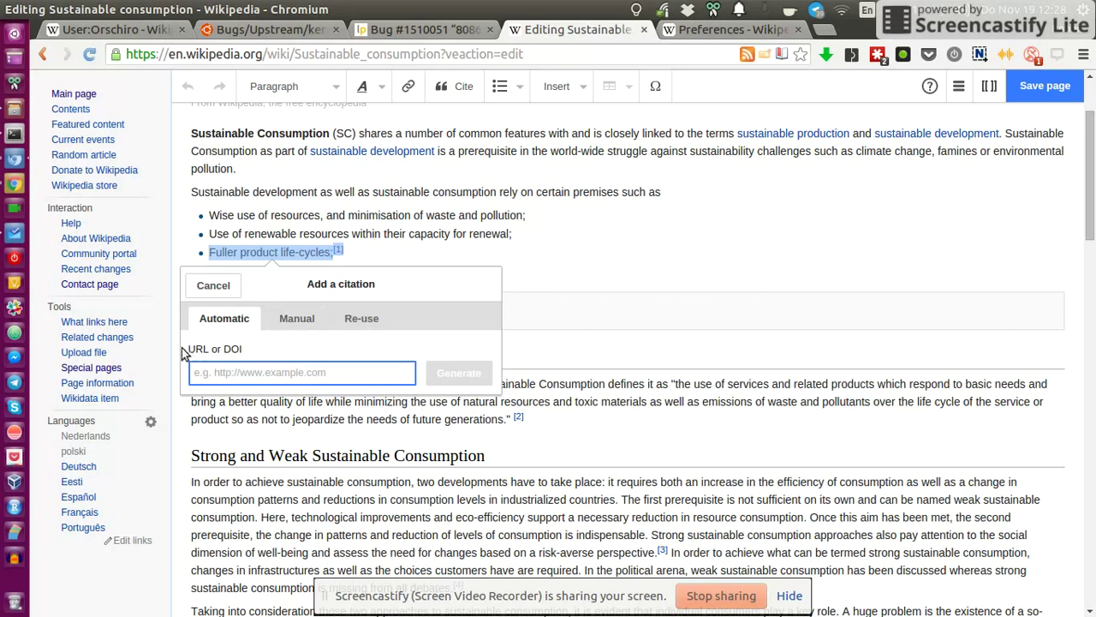
pyautogui.click(291, 318)
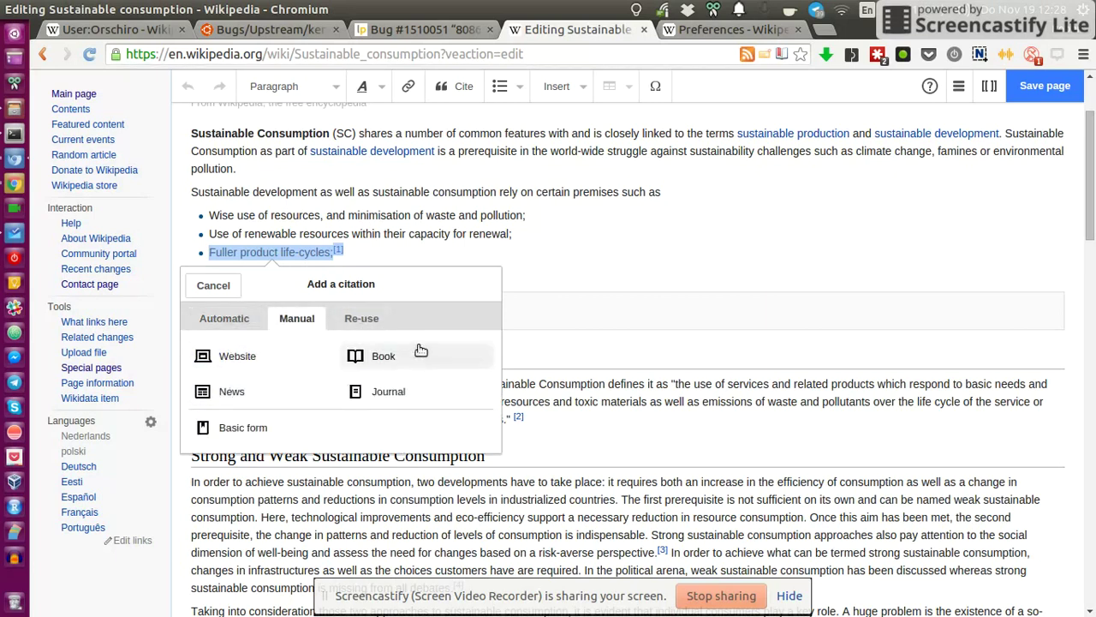
pyautogui.click(361, 318)
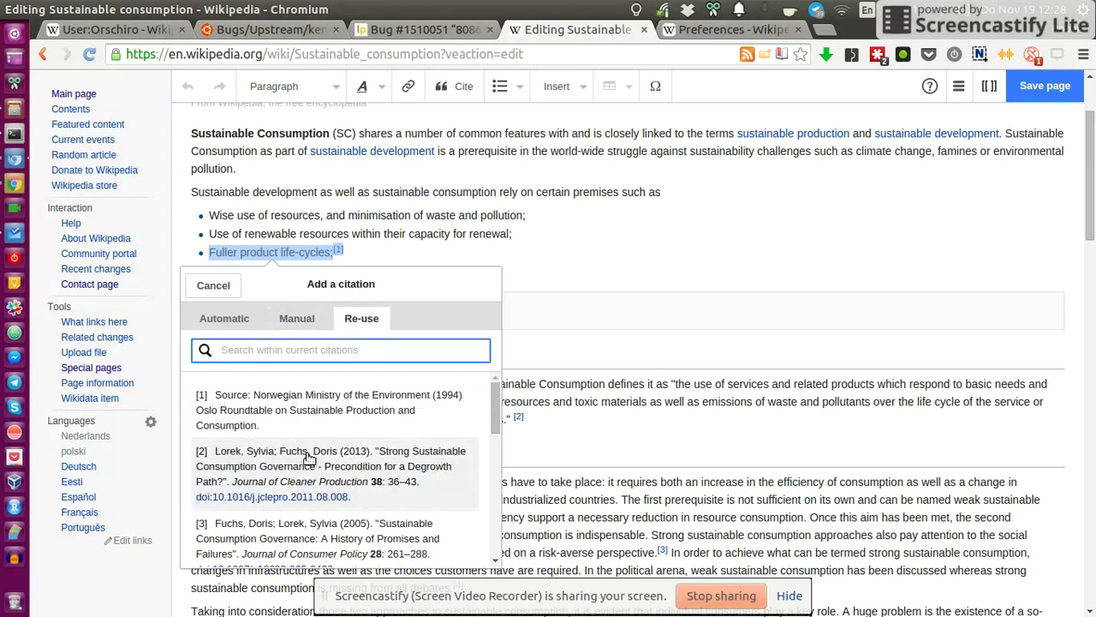
pyautogui.scroll(-2, 390, 405)
pyautogui.scroll(-2, 390, 405)
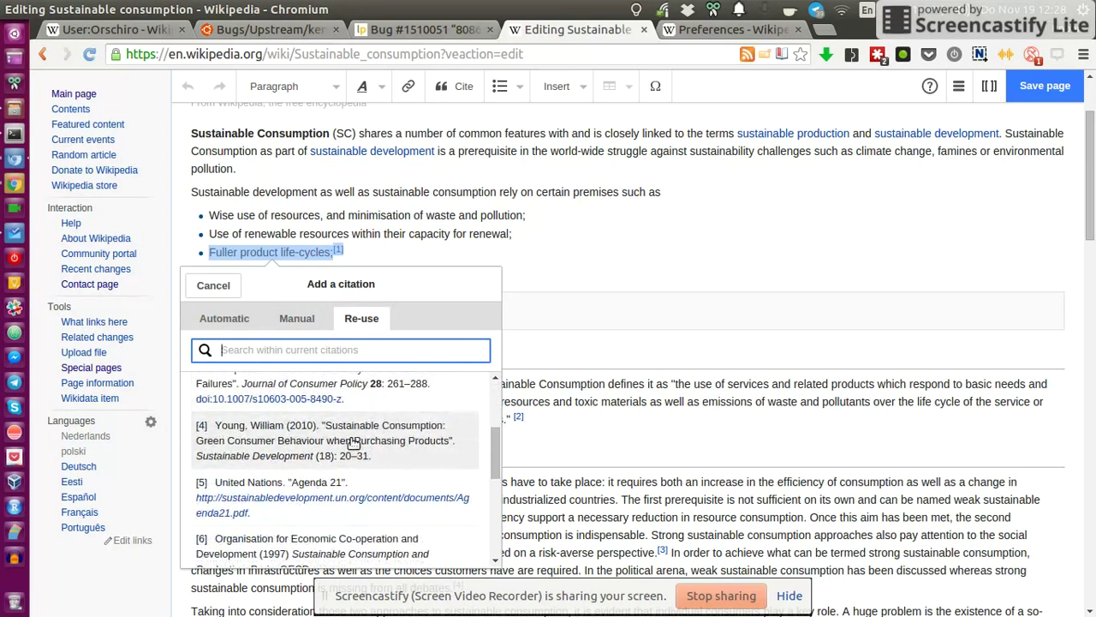
pyautogui.click(325, 441)
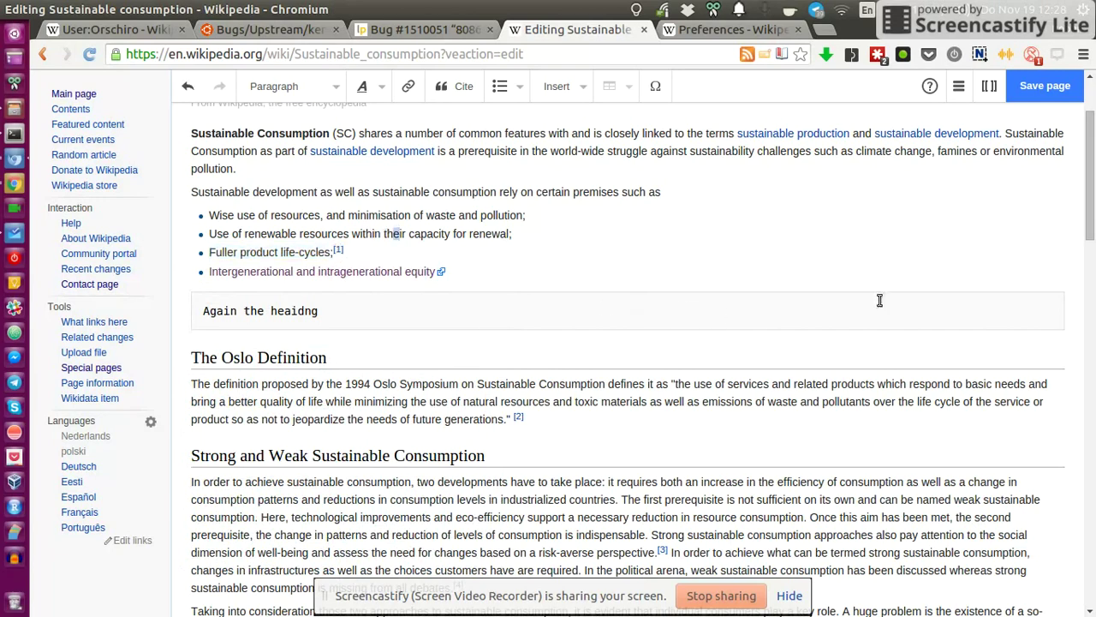
# - Open the save form, tick Watch this page, and bring up the diff of changes
pyautogui.click(1055, 89)
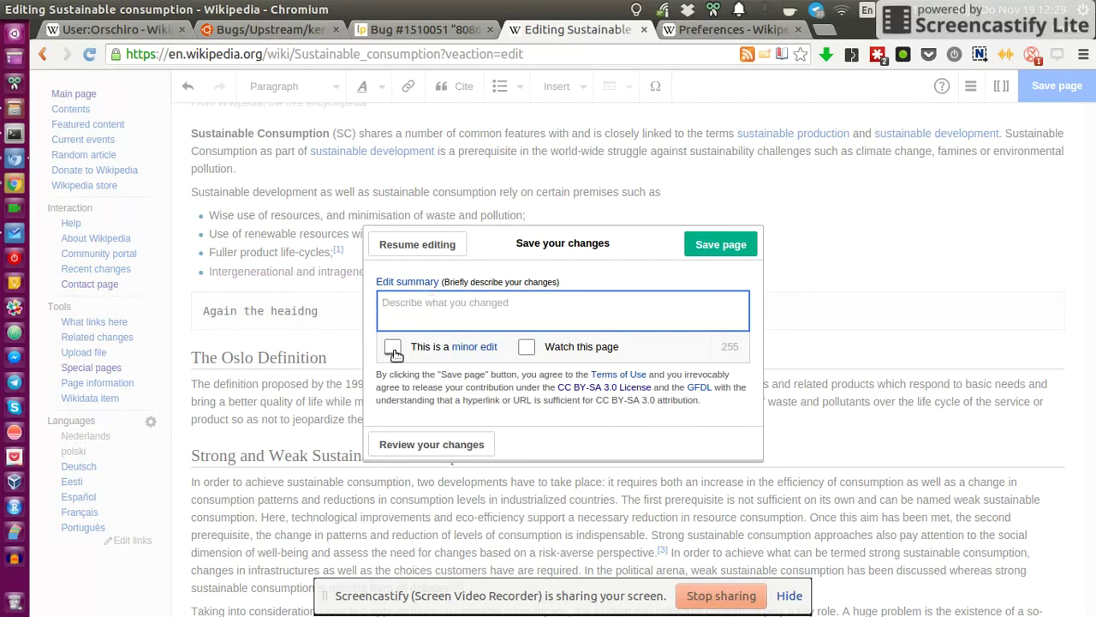
pyautogui.click(538, 350)
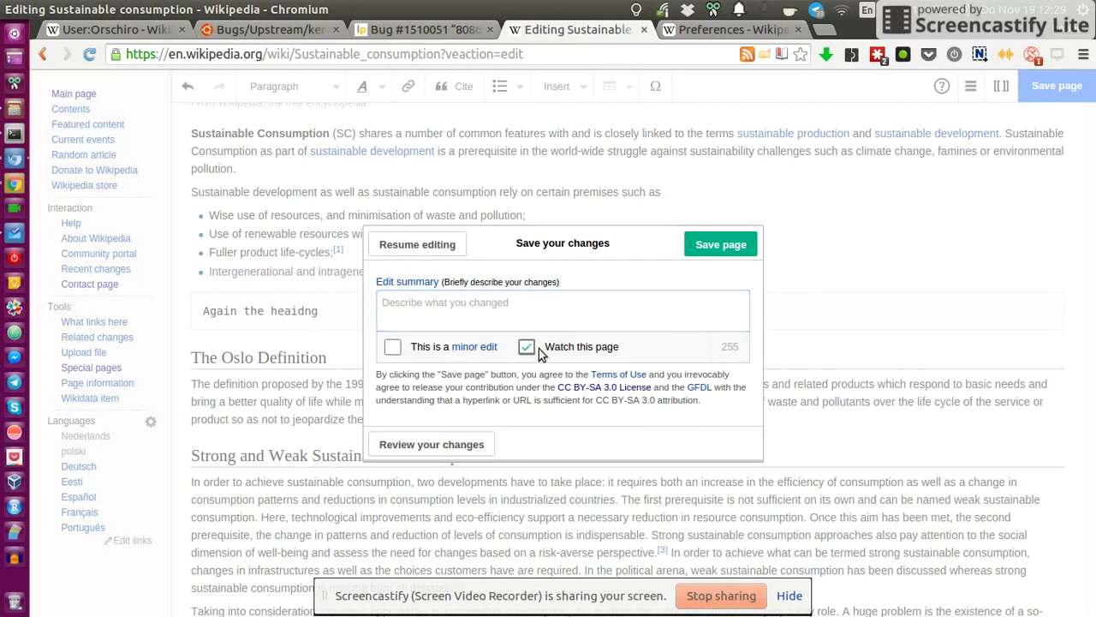
pyautogui.click(441, 444)
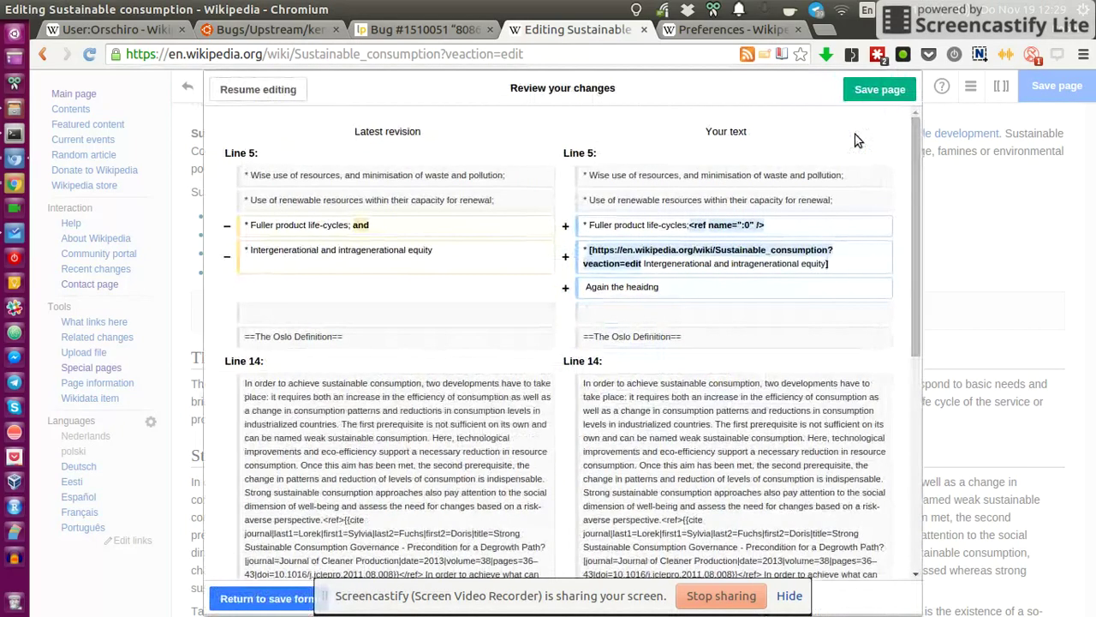
pyautogui.scroll(-3, 913, 157)
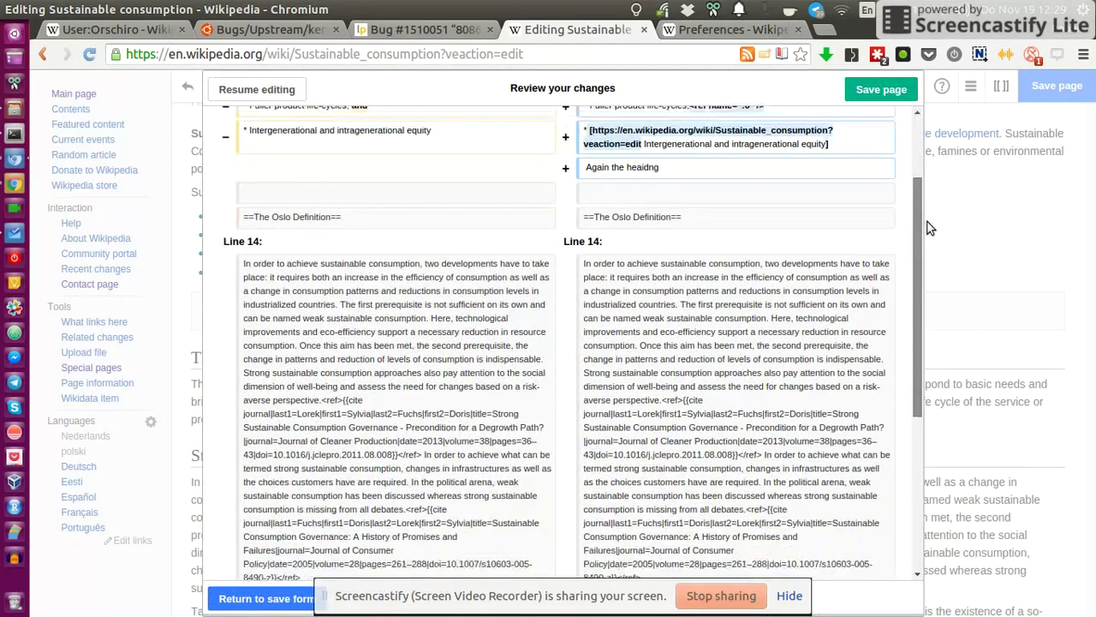
# - Finish checking the diff, then return to the save form and close it without saving
pyautogui.scroll(3, 913, 157)
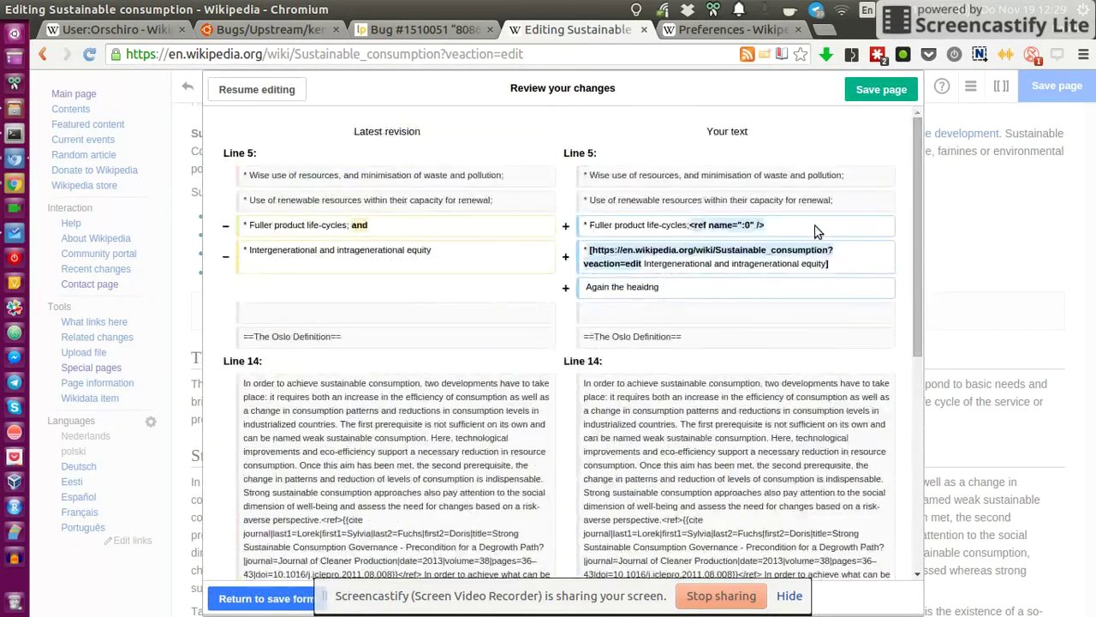
pyautogui.moveTo(918, 127); pyautogui.dragTo(632, 86)
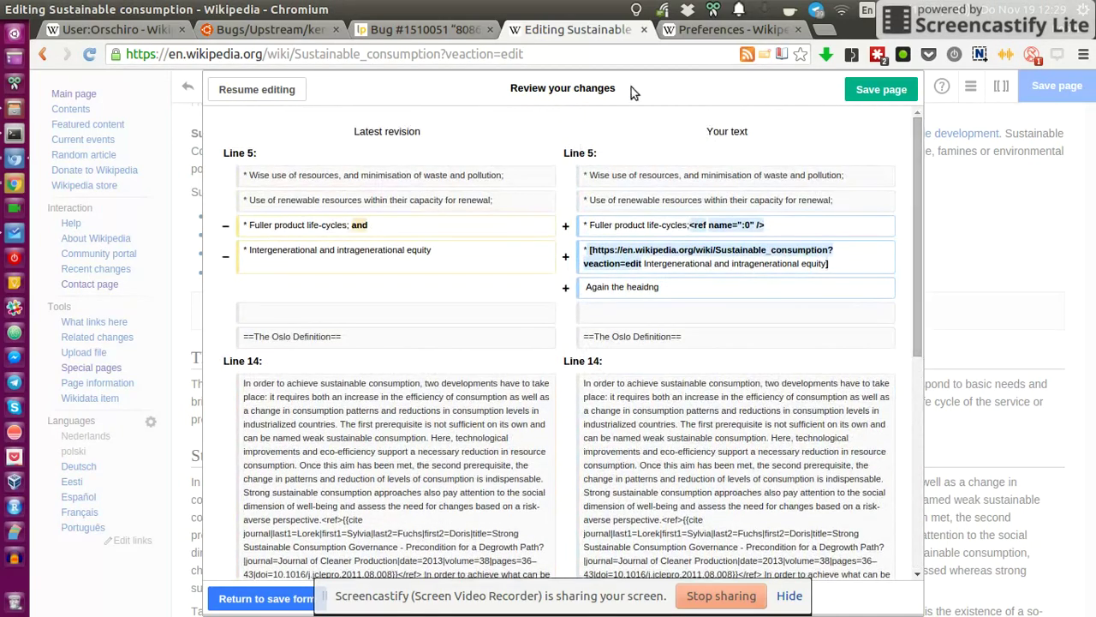
pyautogui.click(288, 597)
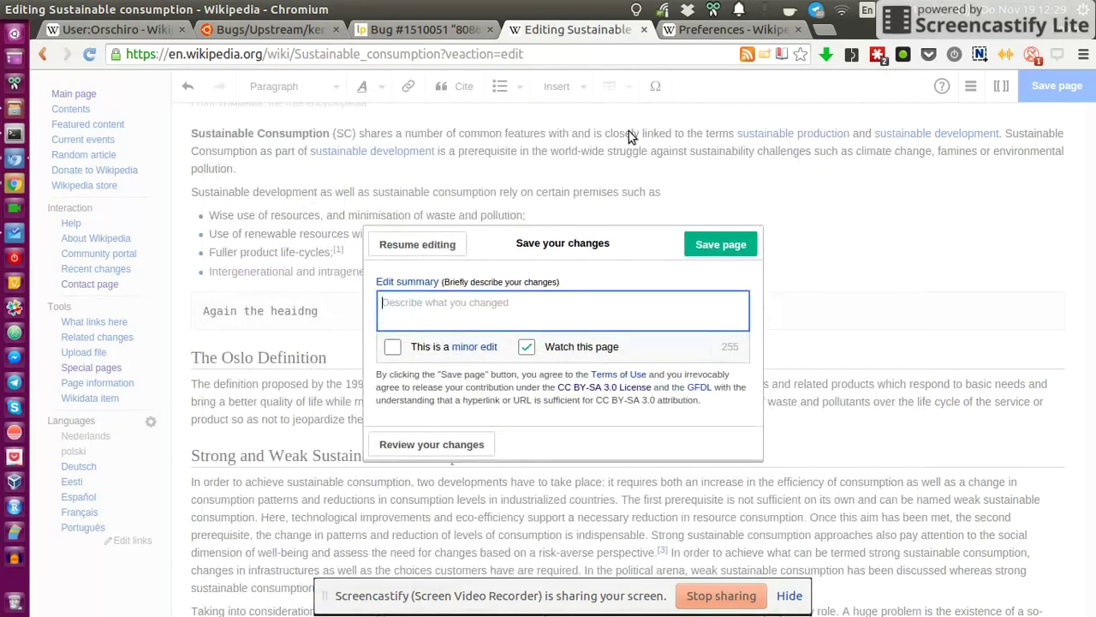
pyautogui.click(395, 242)
# - Scroll through the unsaved article to check the preformatted 'Again the heaidng' line above The Oslo Definition
pyautogui.scroll(3, 1089, 214)
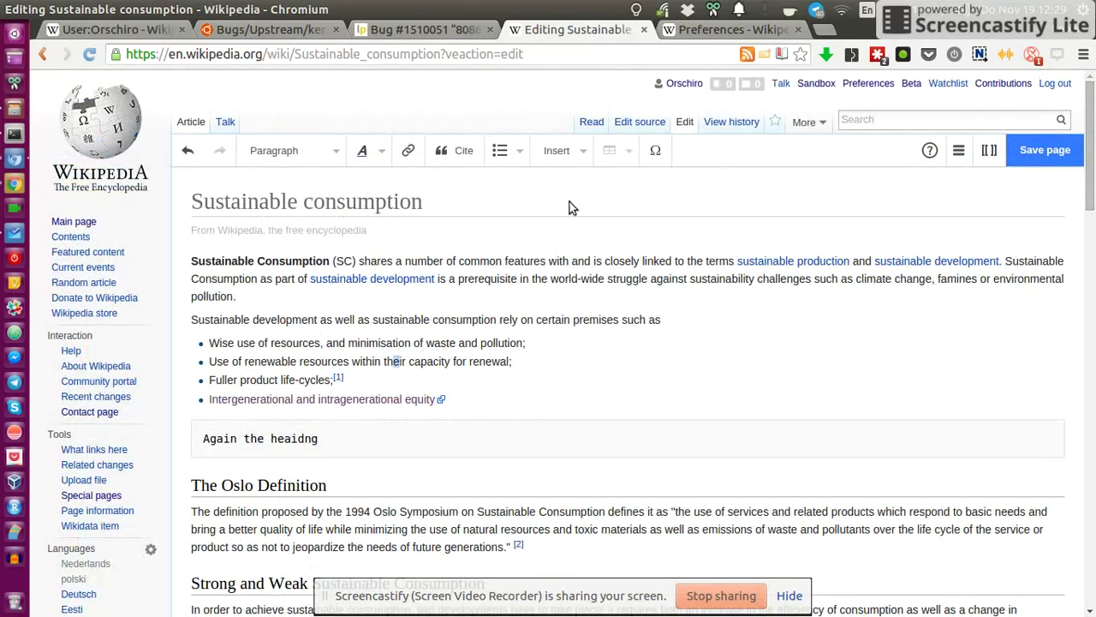
pyautogui.moveTo(1093, 101)
pyautogui.mouseDown()
pyautogui.moveTo(1092, 116)
pyautogui.moveTo(1081, 86)
pyautogui.mouseUp()
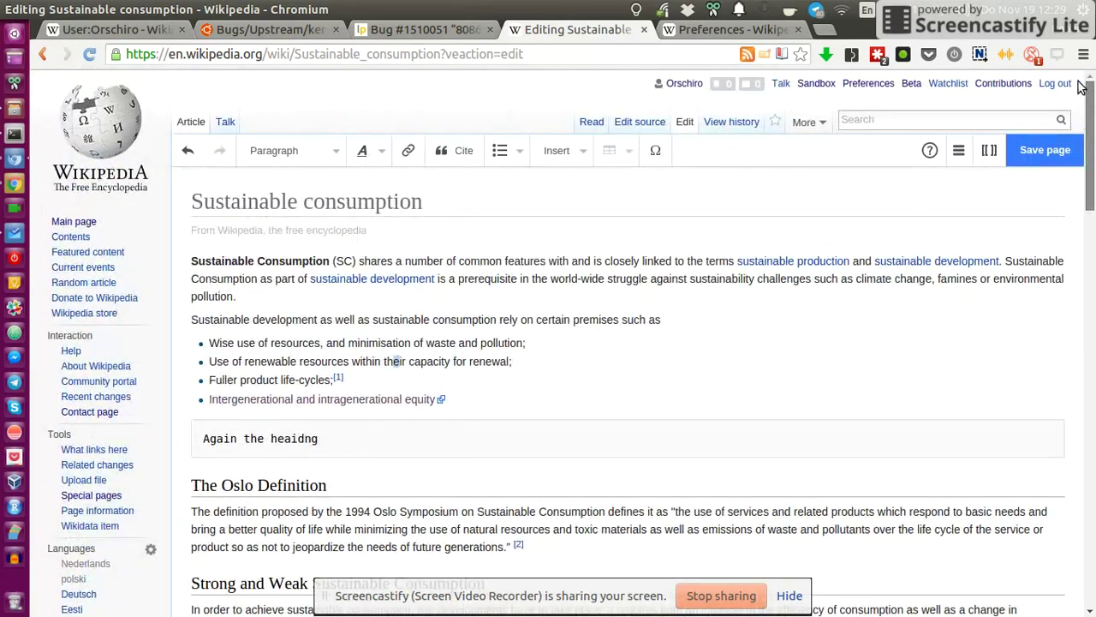
pyautogui.scroll(-3, 1084, 82)
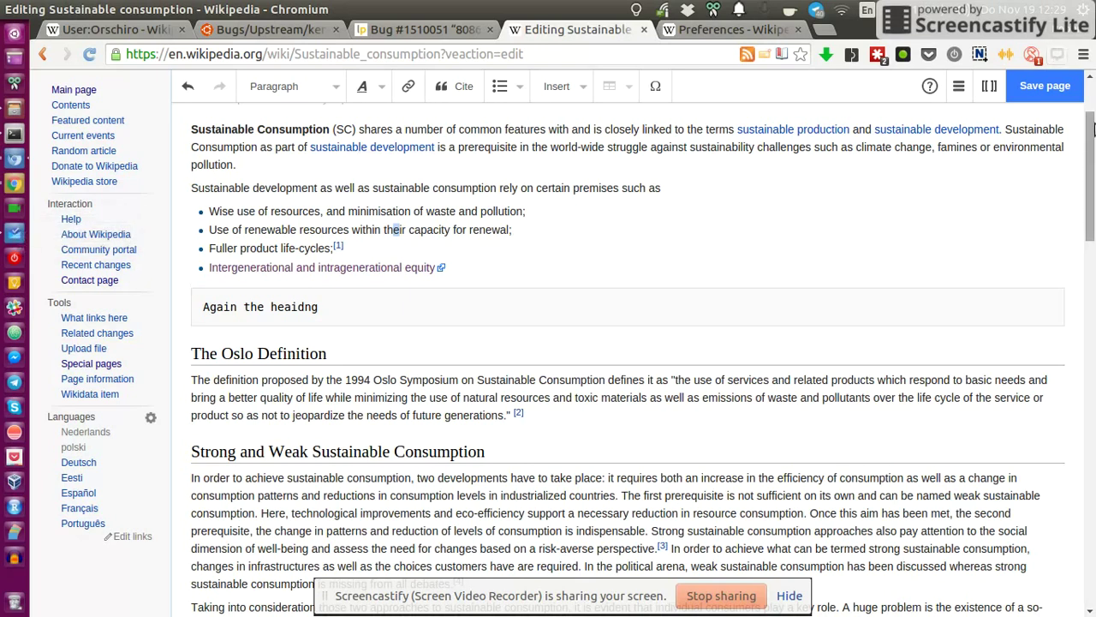
pyautogui.scroll(3, 1093, 115)
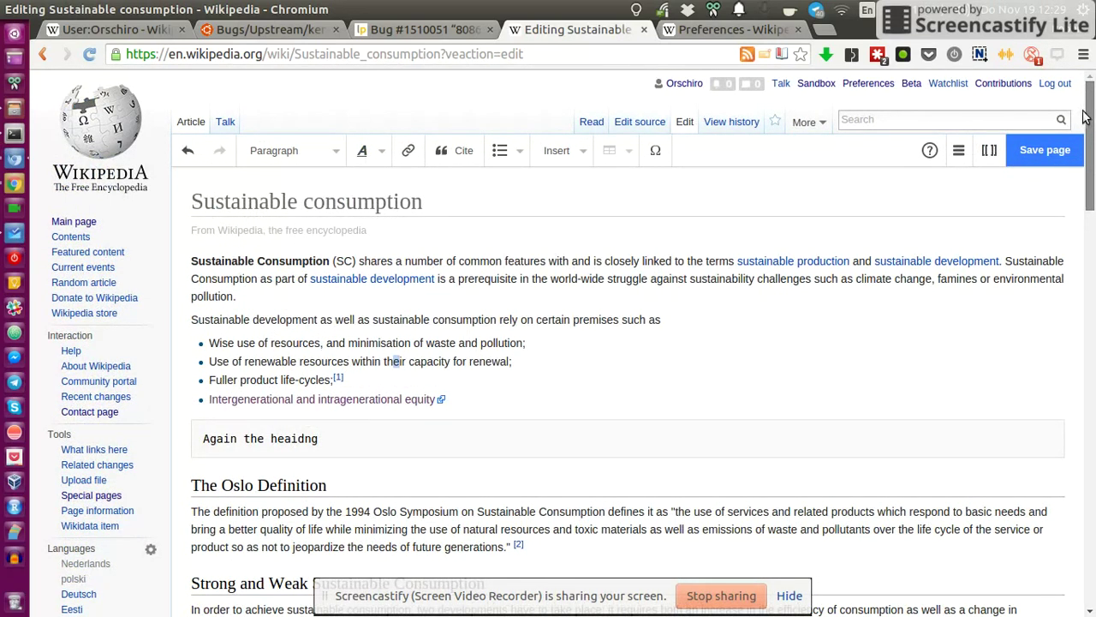
pyautogui.moveTo(1093, 126); pyautogui.dragTo(1095, 92)
pyautogui.moveTo(1089, 101)
pyautogui.mouseDown()
pyautogui.moveTo(1092, 394)
pyautogui.moveTo(1092, 120)
pyautogui.mouseUp()
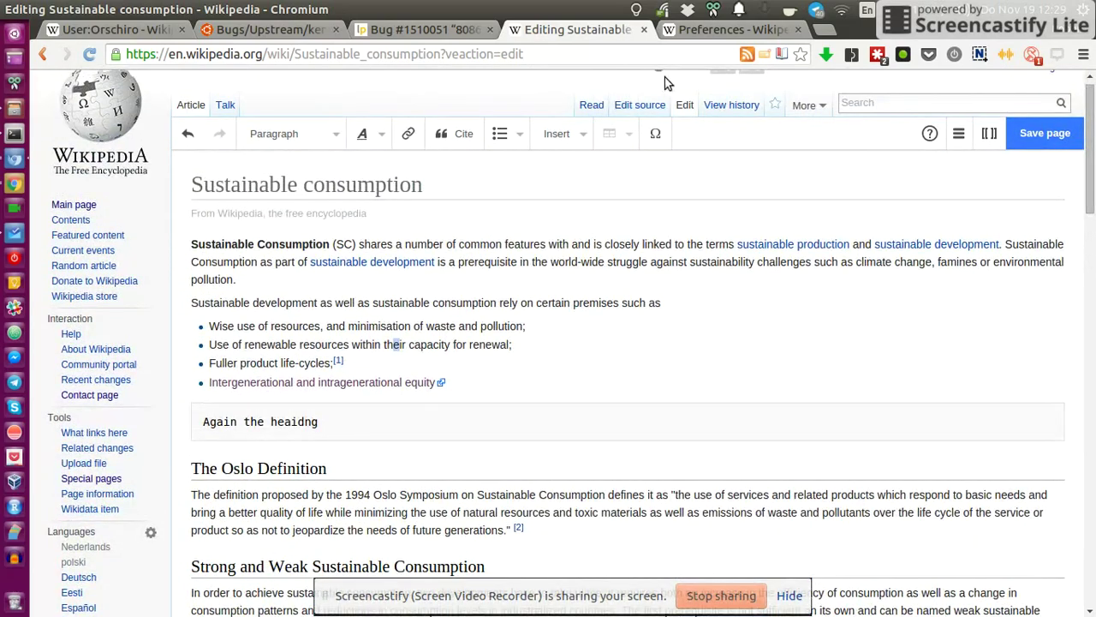